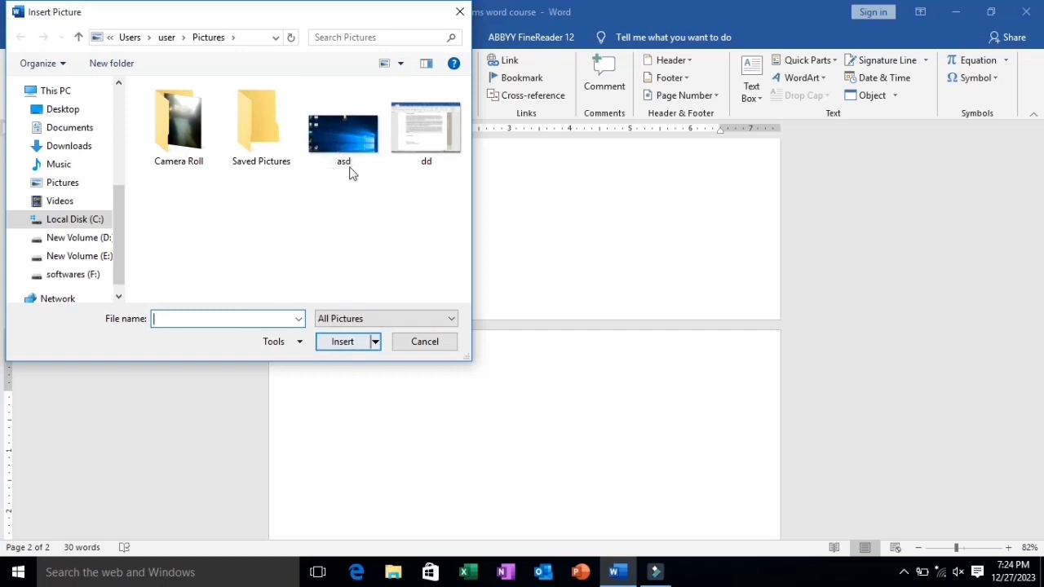
Insert the picture asd on the second page and set its text wrapping to Tight
double_click(351, 168)
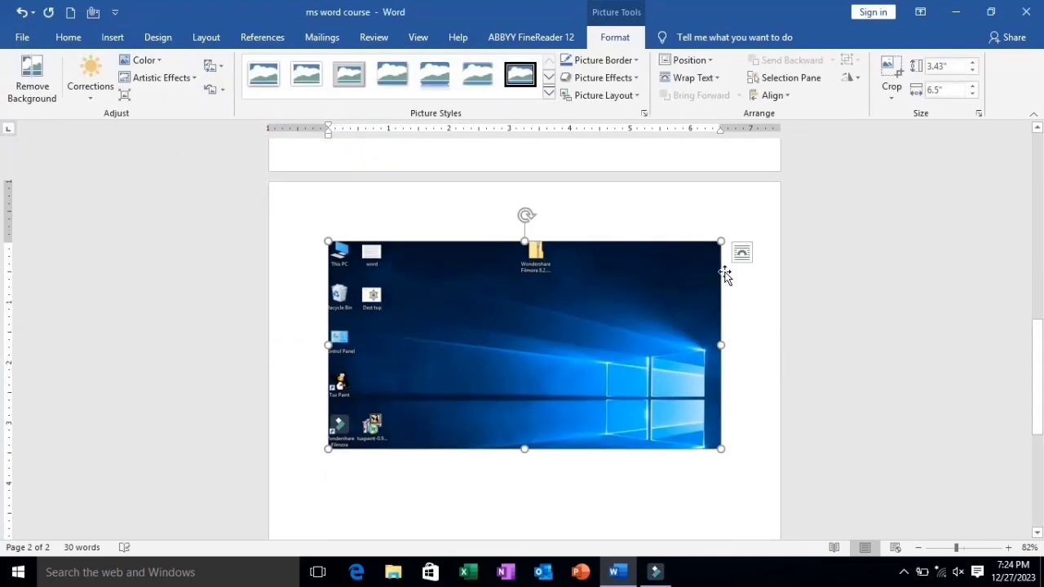
left_click(740, 256)
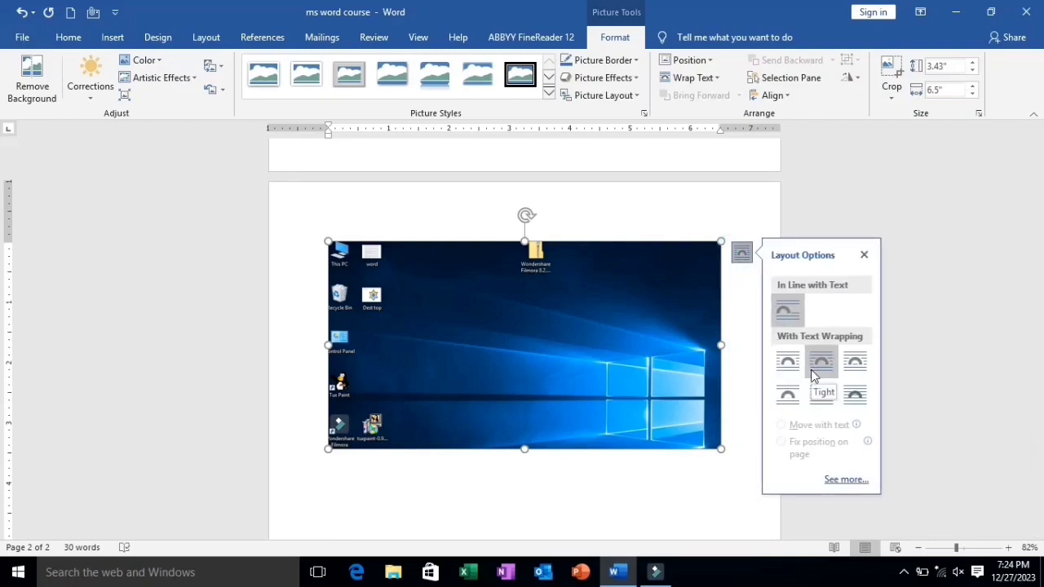
left_click(812, 375)
left_click(699, 492)
Scale the inserted picture down to about 2.3 by 4.37 inches and move it toward the page's right margin
left_click(668, 303)
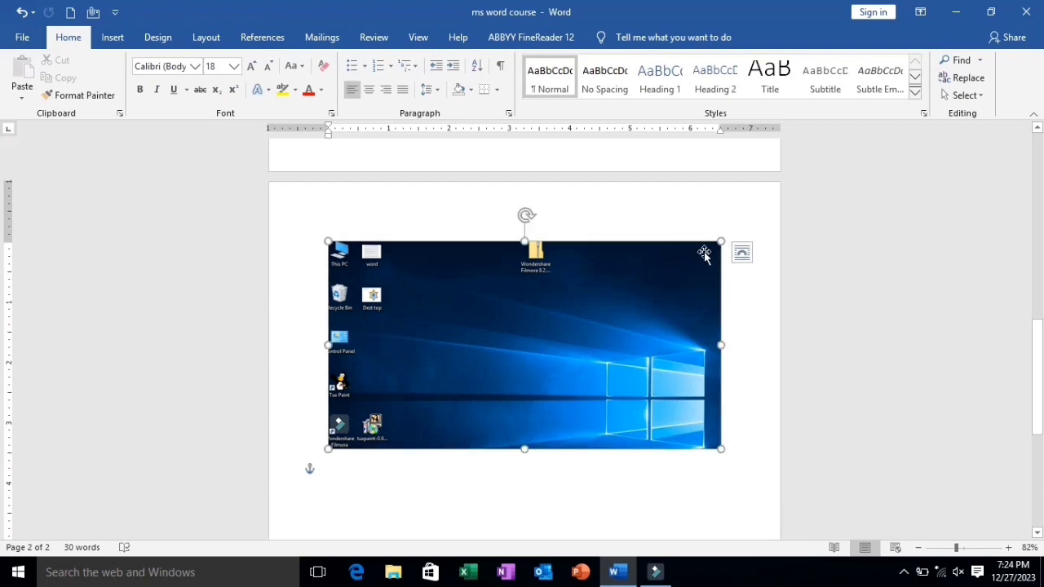
left_click_drag(721, 241, 594, 335)
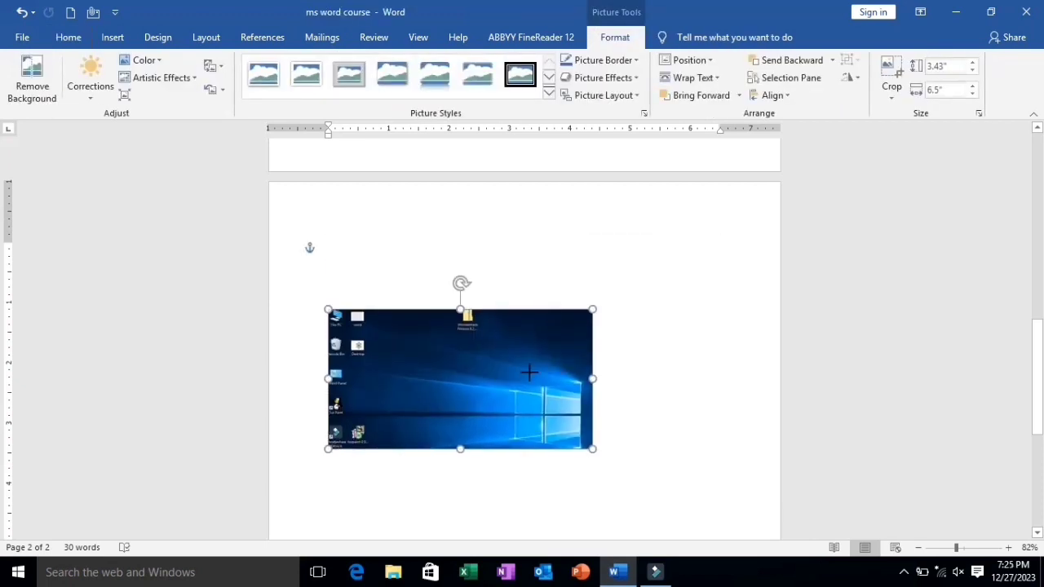
left_click_drag(487, 387, 569, 380)
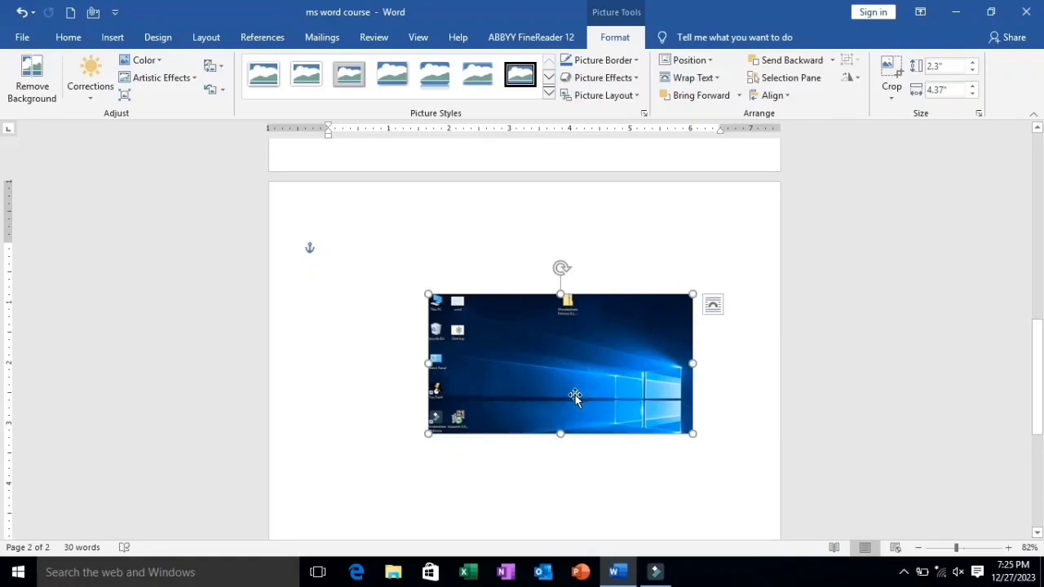
Place the picture at the page's middle left with square text wrapping using a preset position
left_click(690, 62)
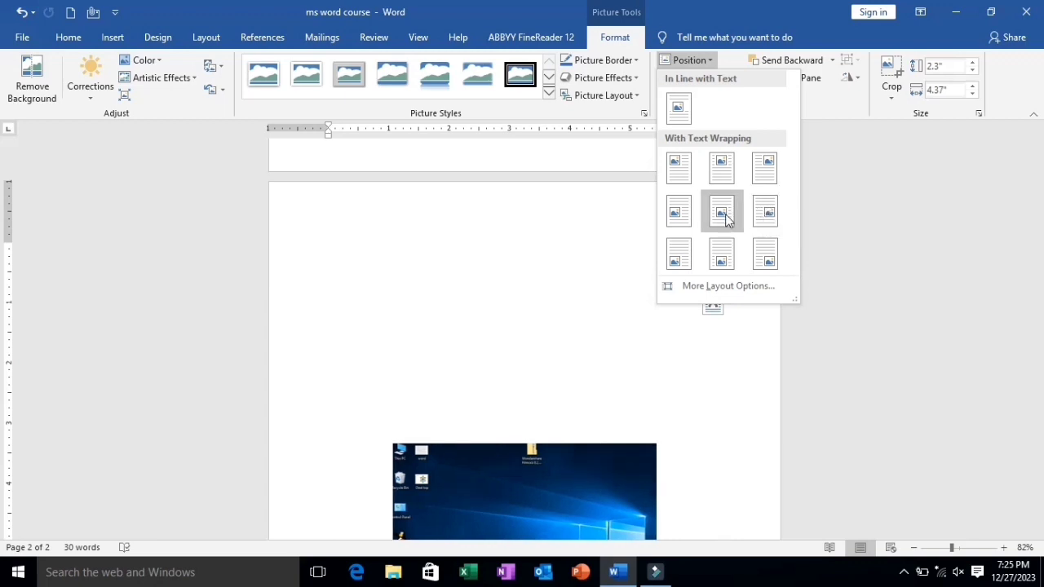
left_click(685, 225)
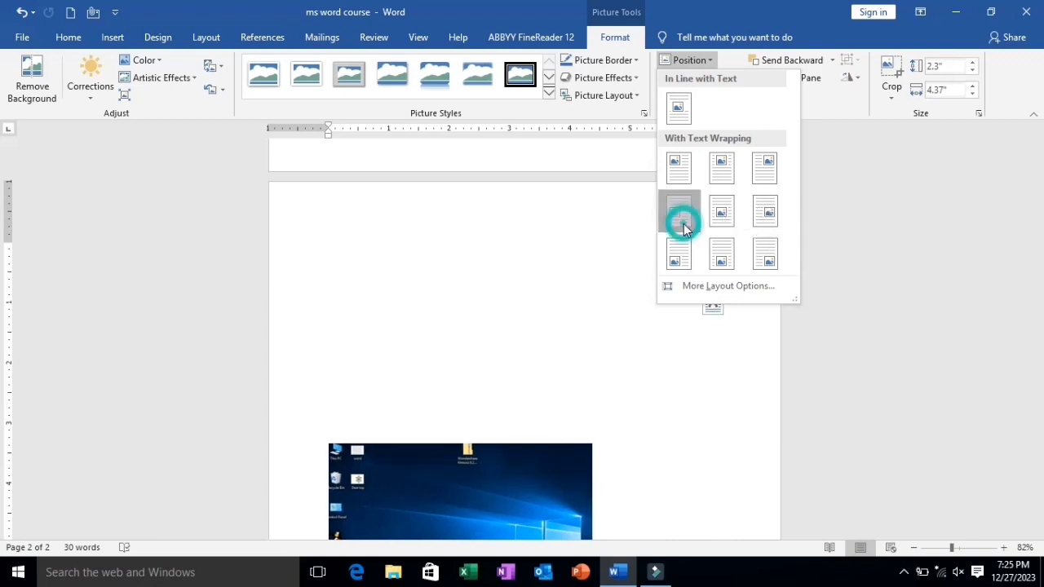
left_click(693, 60)
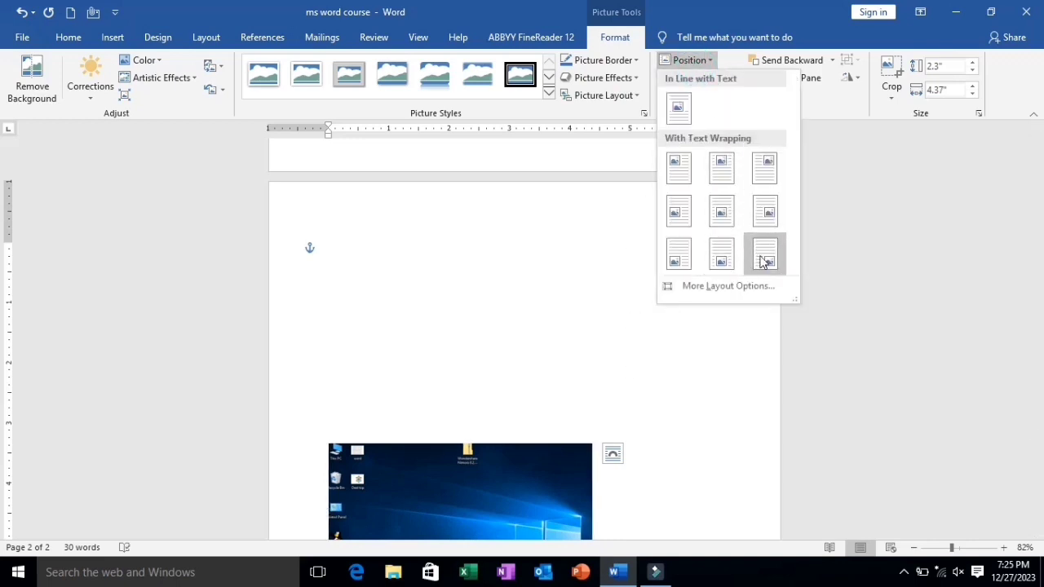
scroll(758, 462, "down", 5)
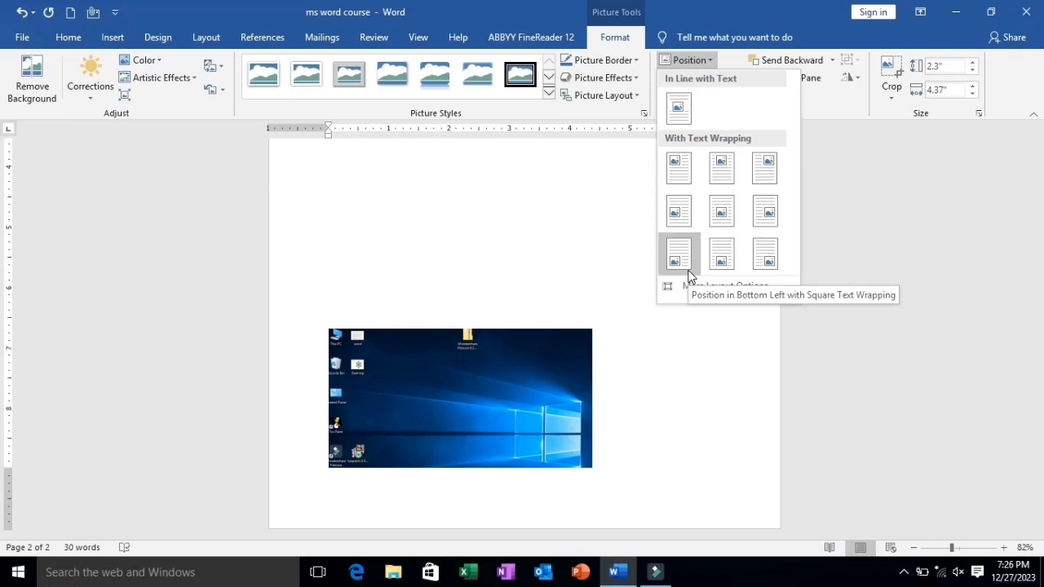
left_click(688, 412)
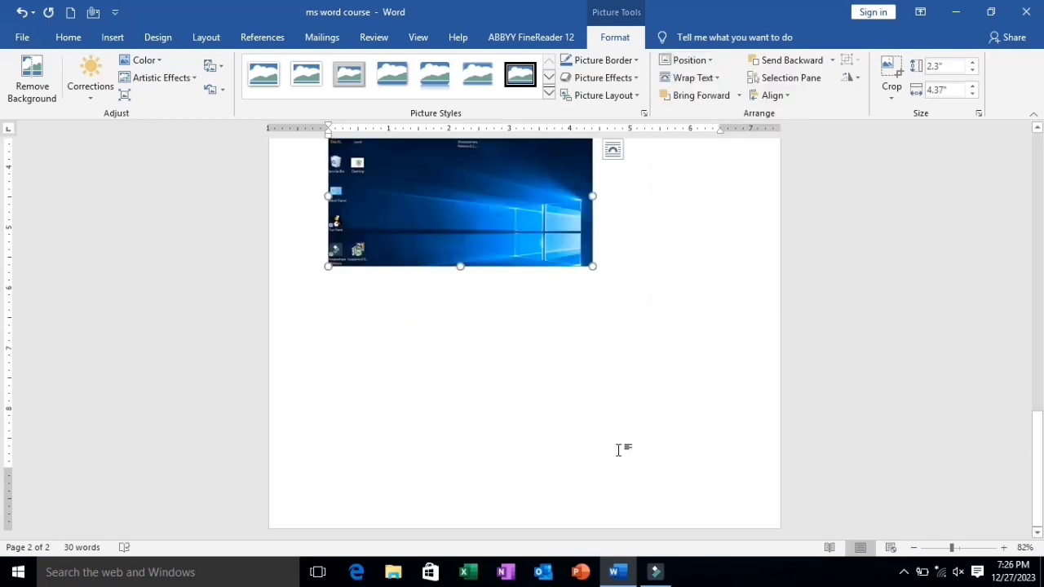
scroll(563, 360, "up", 3)
scroll(563, 361, "down", 2)
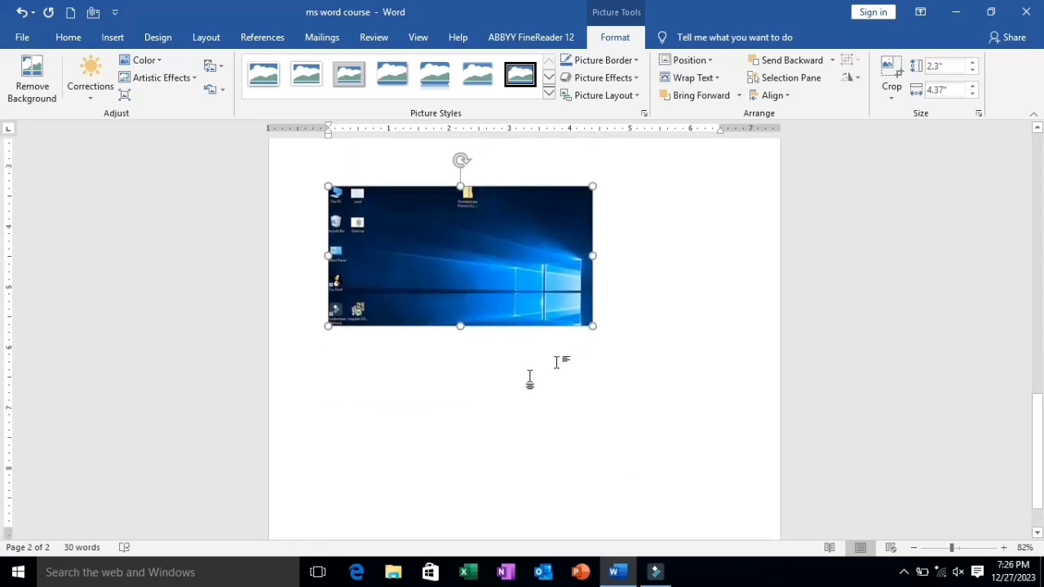
Move the picture up close to the page's top margin and deselect it
left_click(364, 410)
left_click_drag(381, 406, 375, 250)
left_click(343, 449)
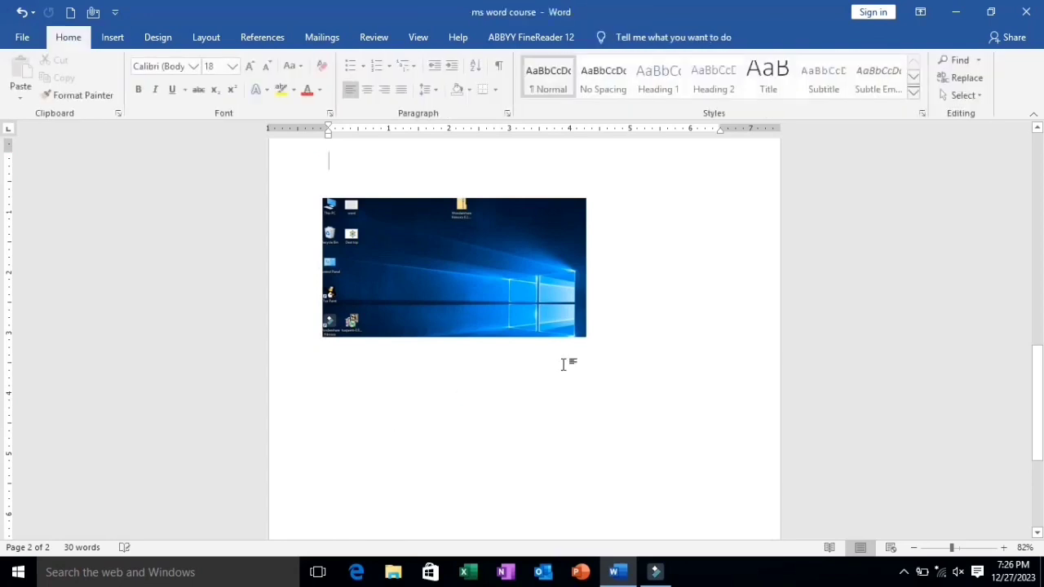
Generate five paragraphs of sample text below the picture with =rand(5)
left_click(330, 418)
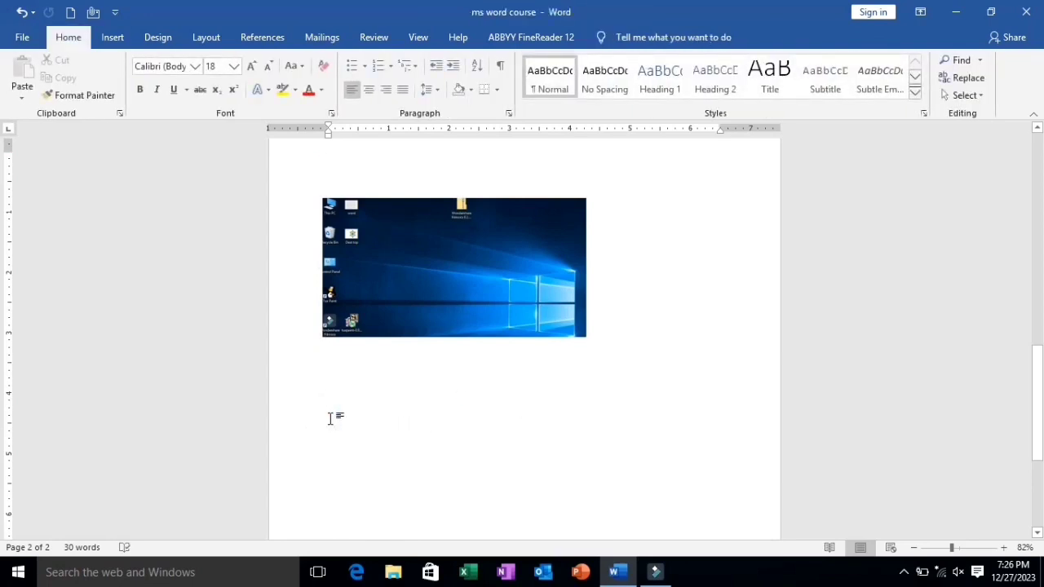
key("BackSpace")
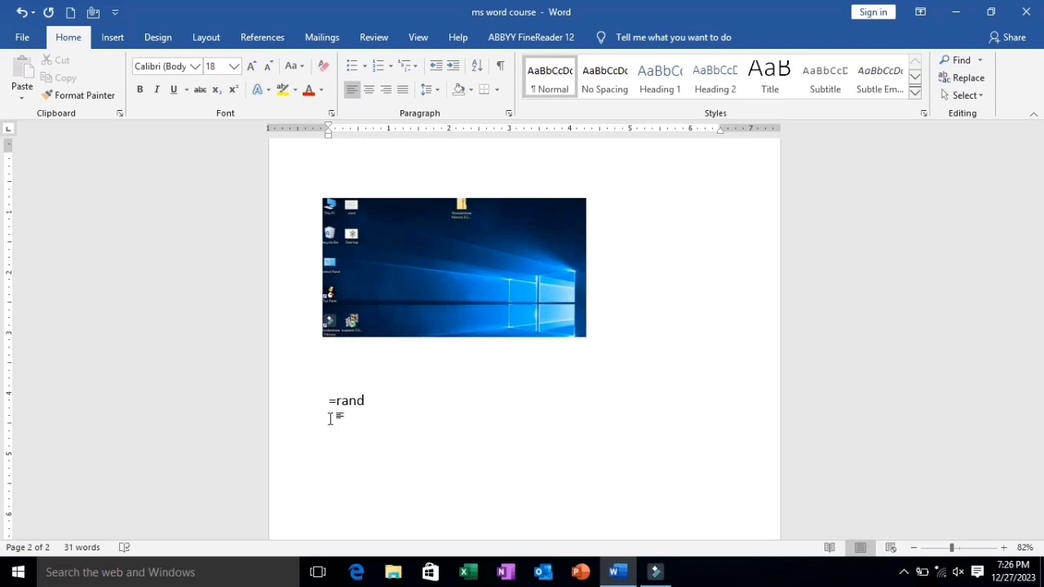
type("=rand(5,5")
key("Return")
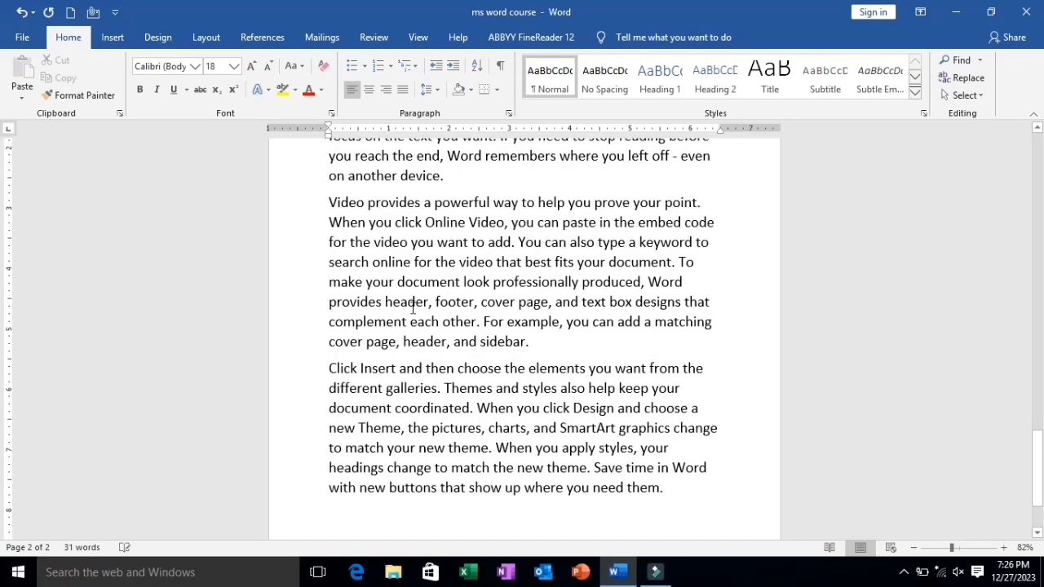
Move the picture into the first paragraph, shrink it to about 1.72 by 3.27 inches, and place it near the right margin
scroll(477, 302, "up", 10)
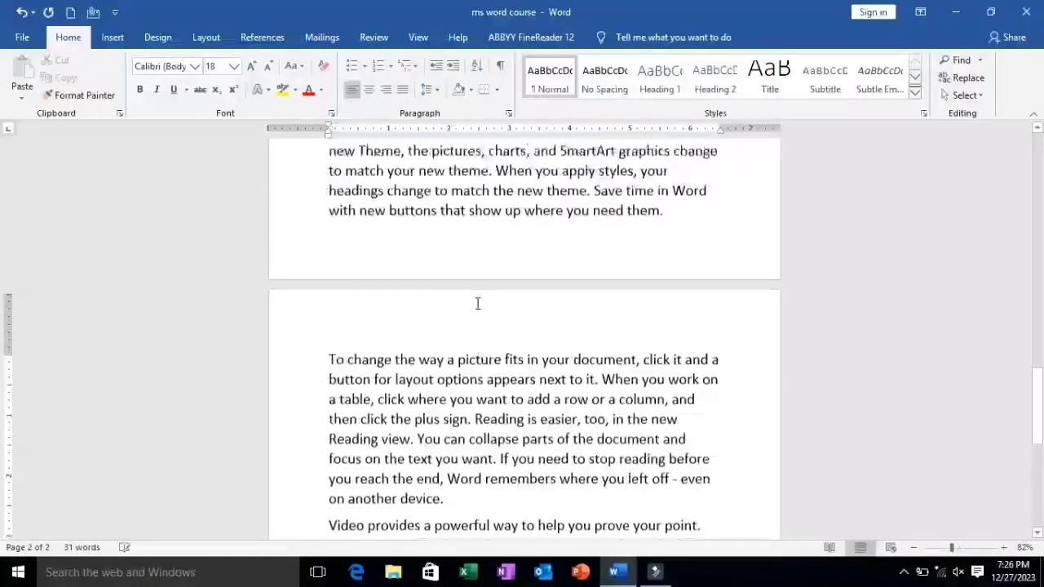
scroll(458, 290, "up", 4)
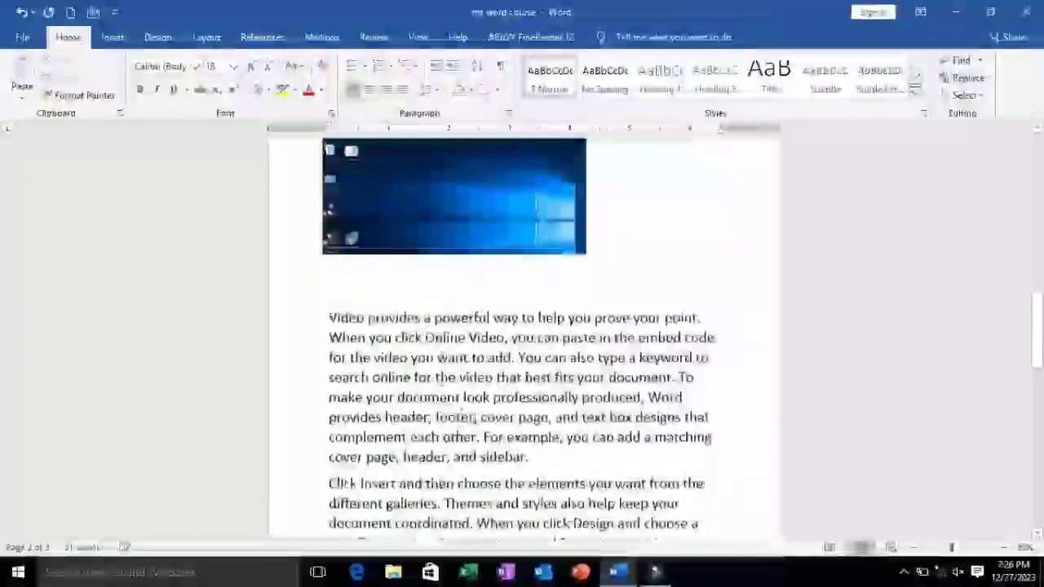
left_click(478, 188)
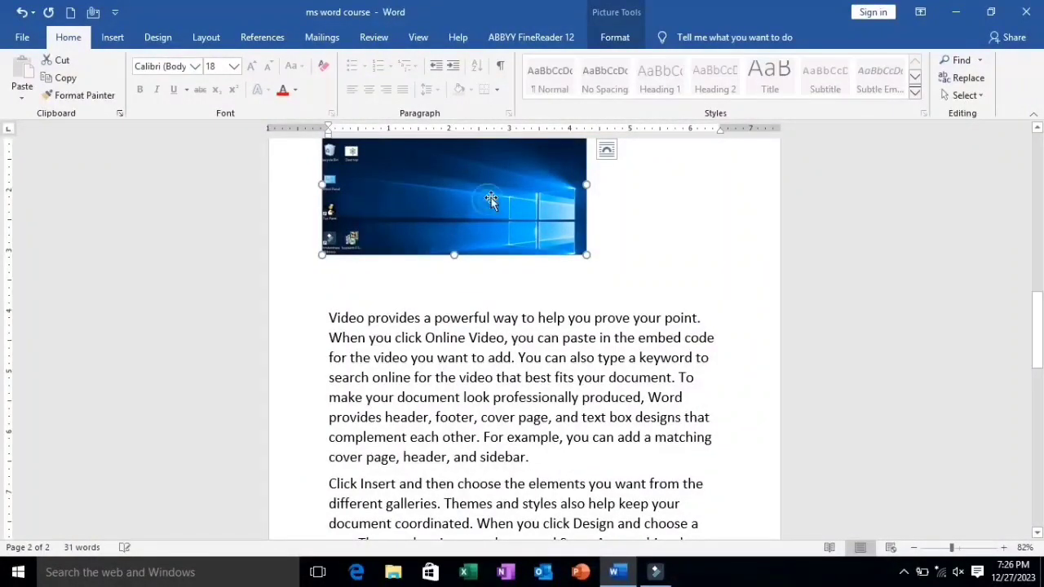
left_click(603, 38)
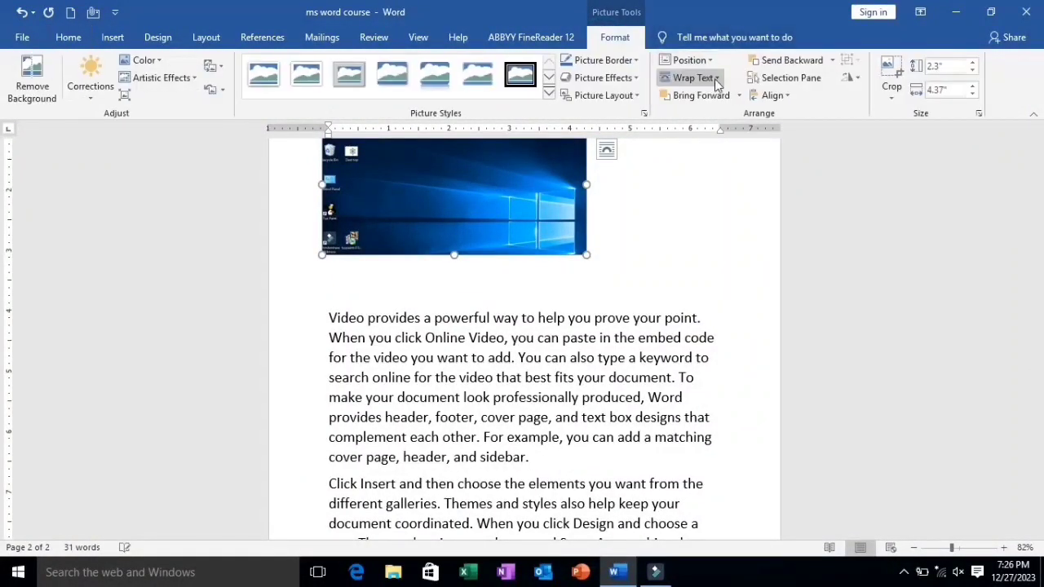
left_click(716, 79)
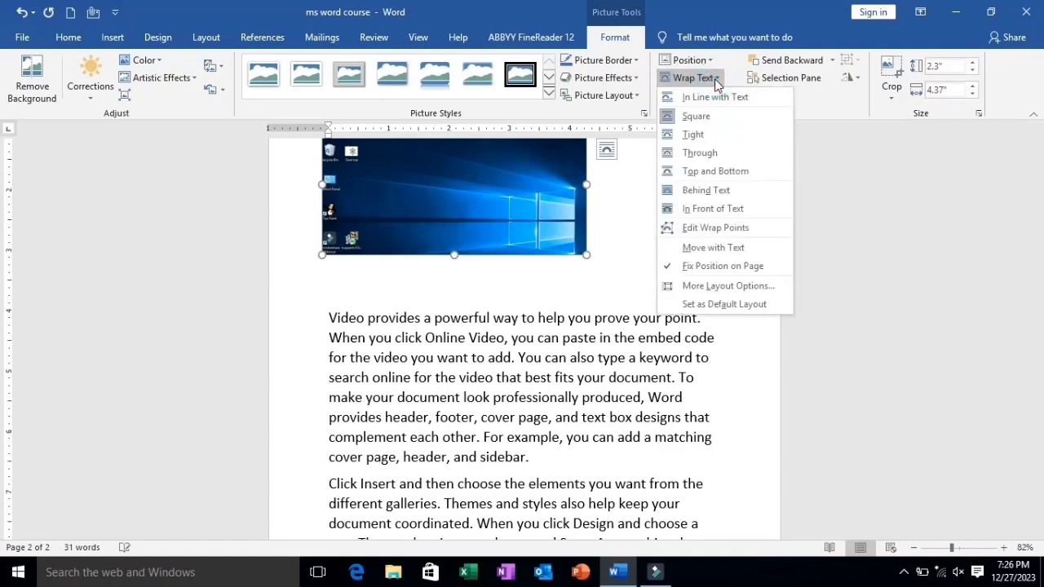
left_click(496, 177)
left_click_drag(496, 176, 643, 382)
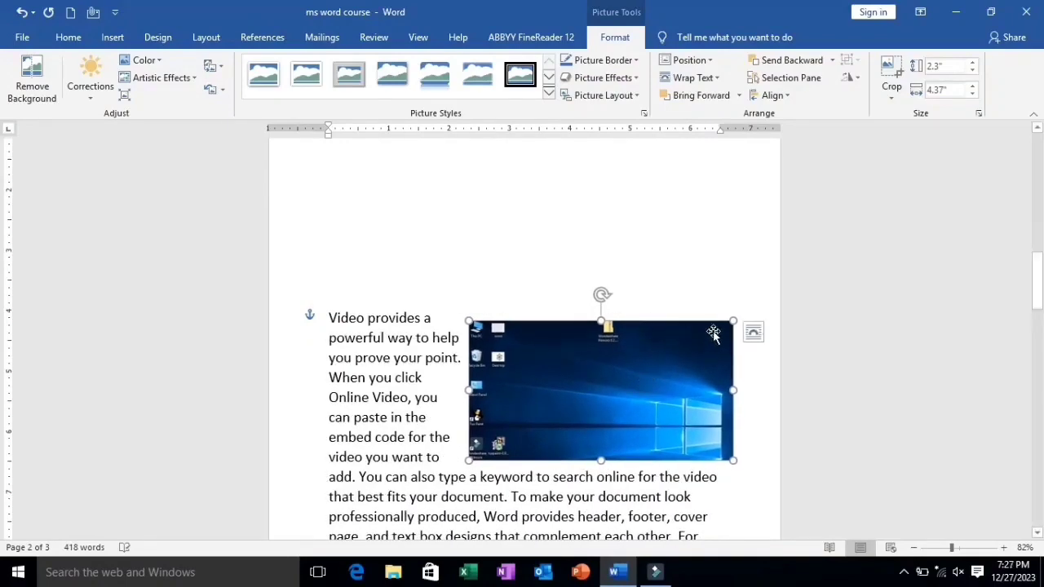
left_click_drag(733, 319, 666, 357)
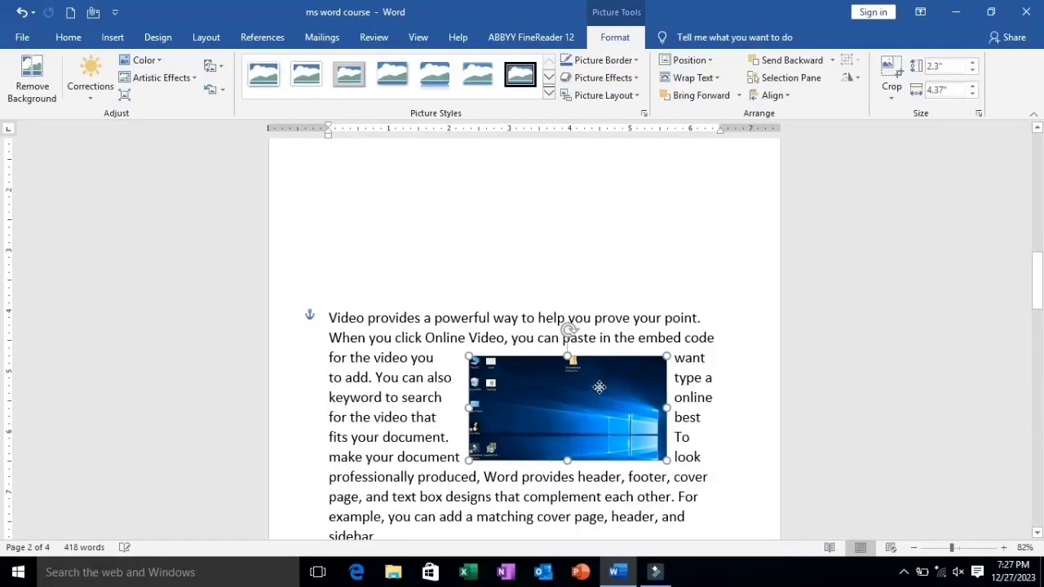
left_click_drag(600, 386, 641, 359)
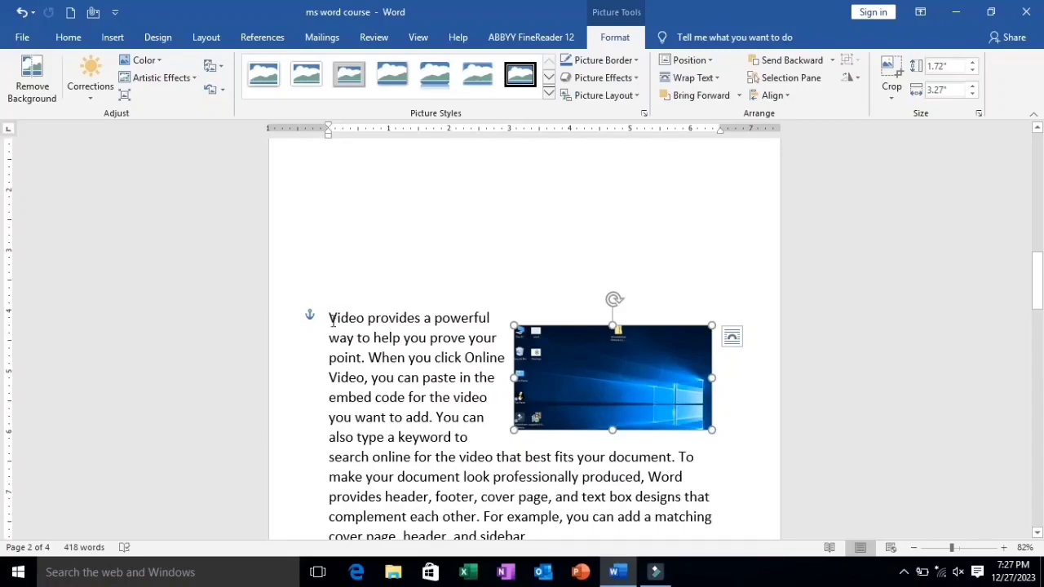
Justify the first two paragraphs of sample text and shift the picture against the right margin
left_click_drag(332, 320, 715, 236)
scroll(578, 236, "up", 2)
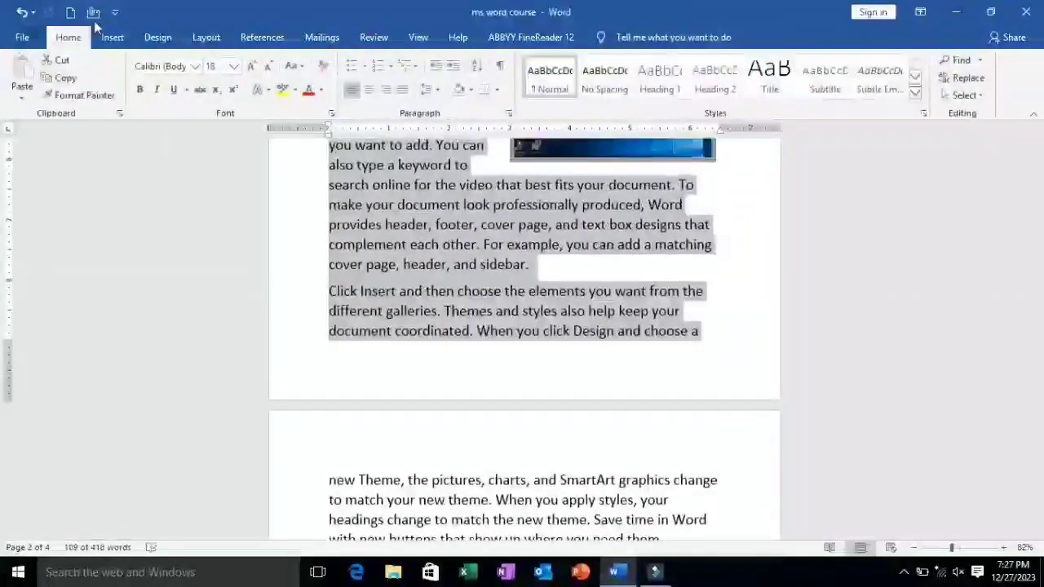
left_click(399, 94)
scroll(436, 296, "up", 5)
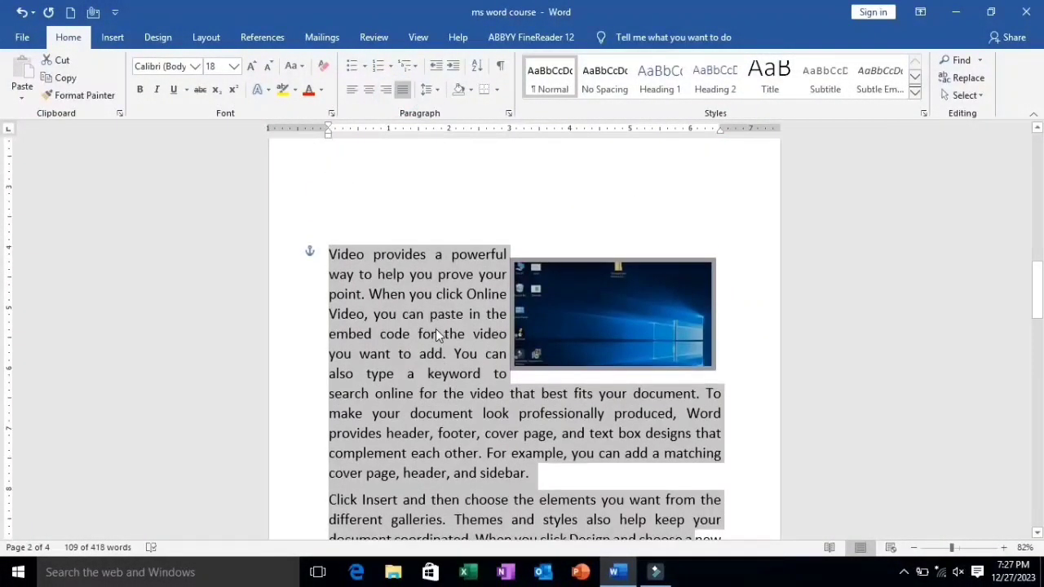
left_click(435, 334)
left_click_drag(610, 334, 619, 334)
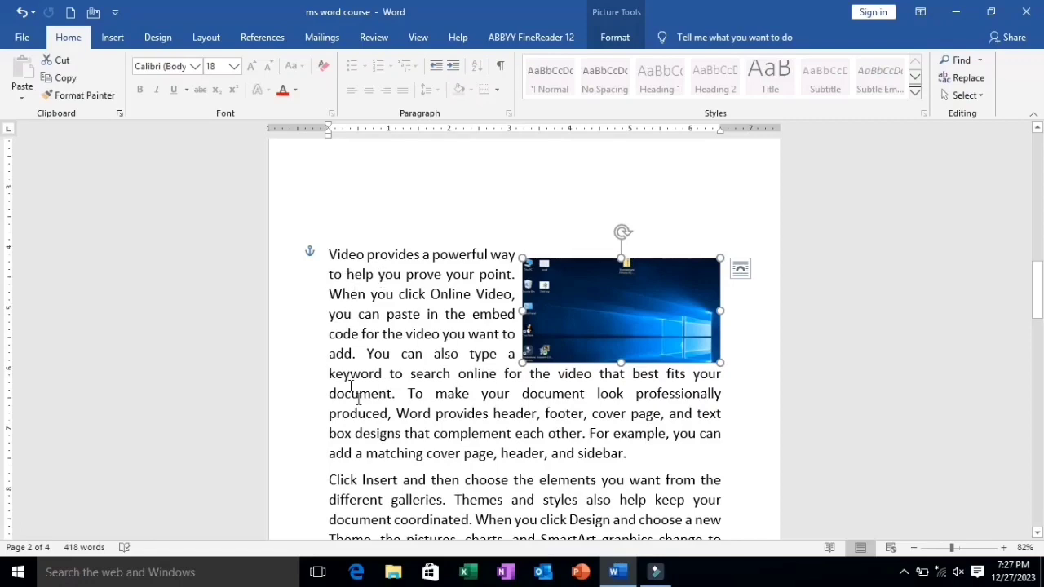
left_click(587, 459)
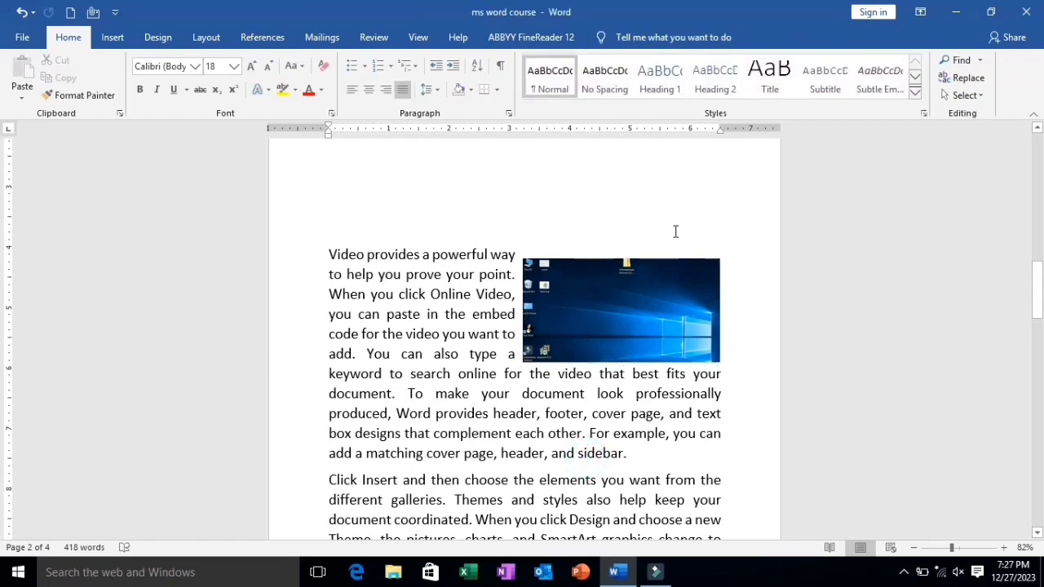
Set the picture's wrapping to Behind Text, stretch its height to about 2.15 inches, and center it over the two paragraphs
left_click(628, 322)
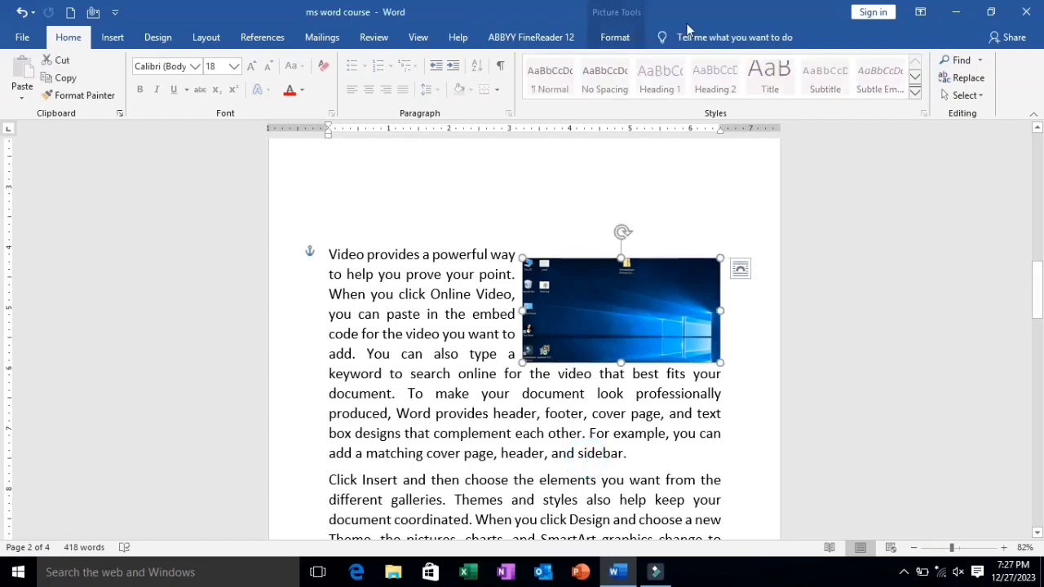
left_click(620, 37)
left_click(711, 77)
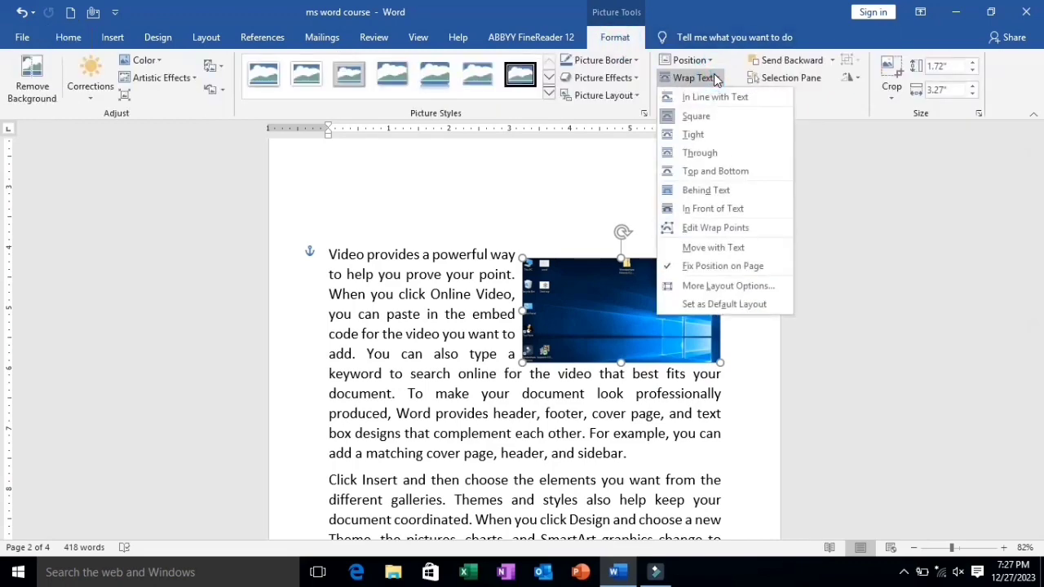
left_click(703, 192)
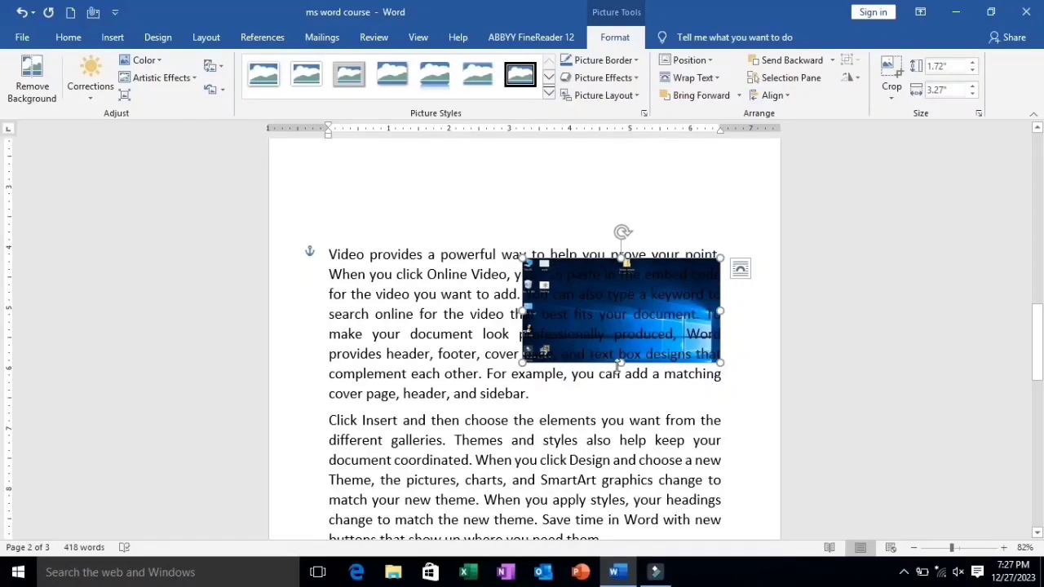
left_click_drag(620, 366, 509, 417)
Set the picture's wrapping to Top and Bottom and move it slightly up within the first paragraph
left_click(703, 77)
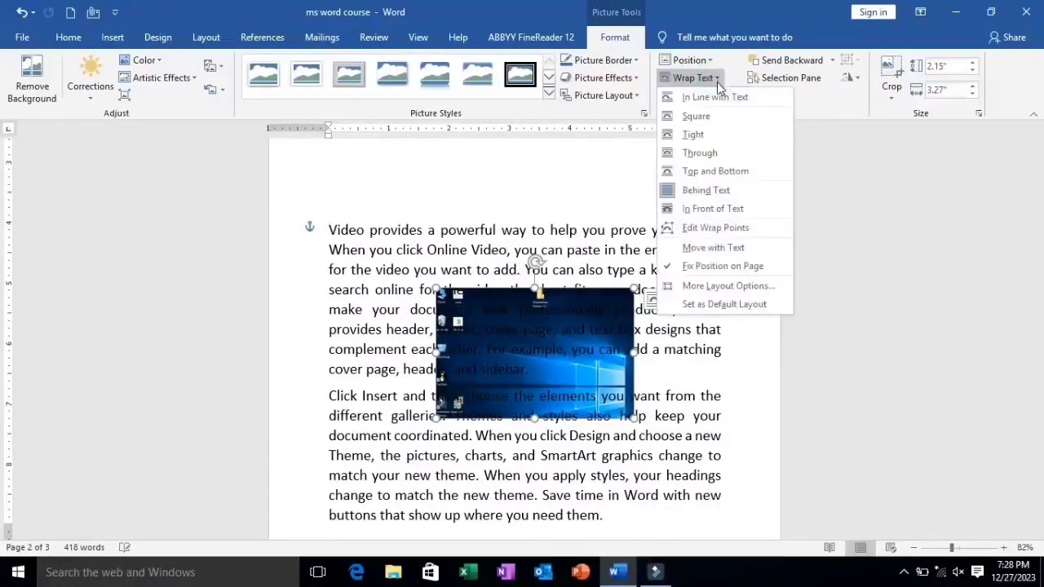
left_click(717, 167)
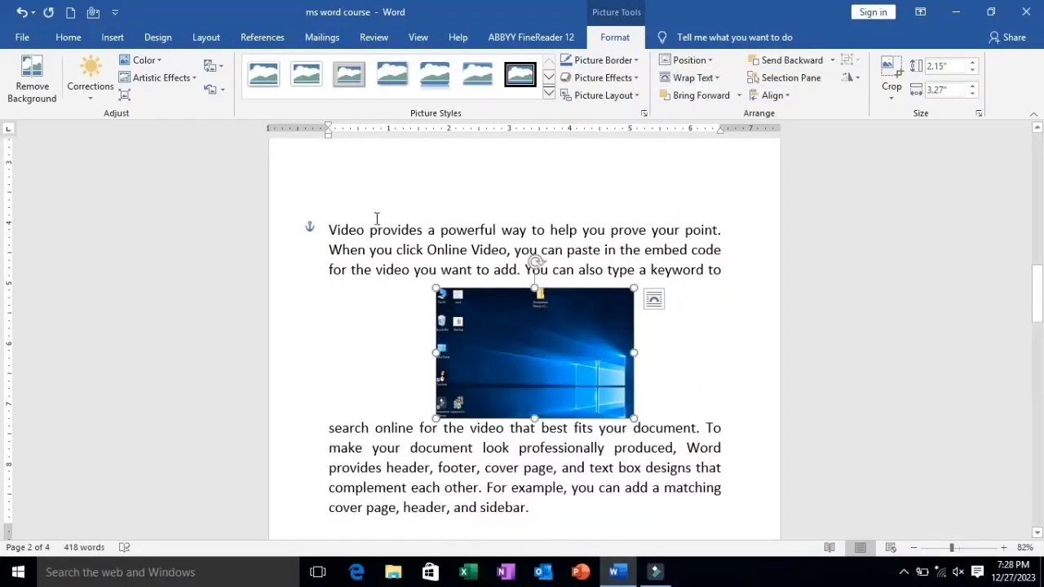
mouse_move(525, 387)
left_mouse_down()
mouse_move(508, 378)
mouse_move(530, 372)
left_mouse_up()
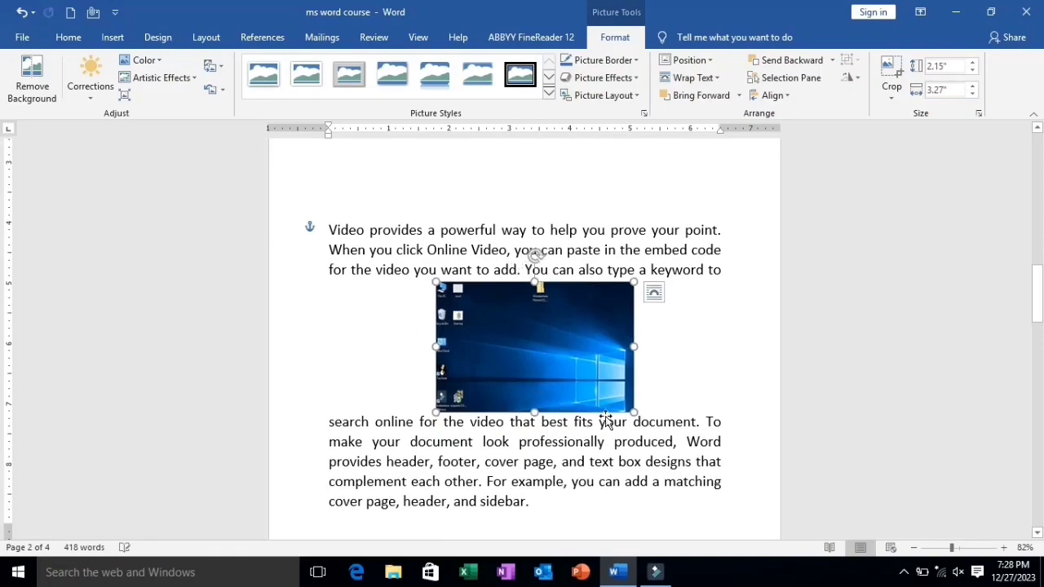
left_click(644, 402)
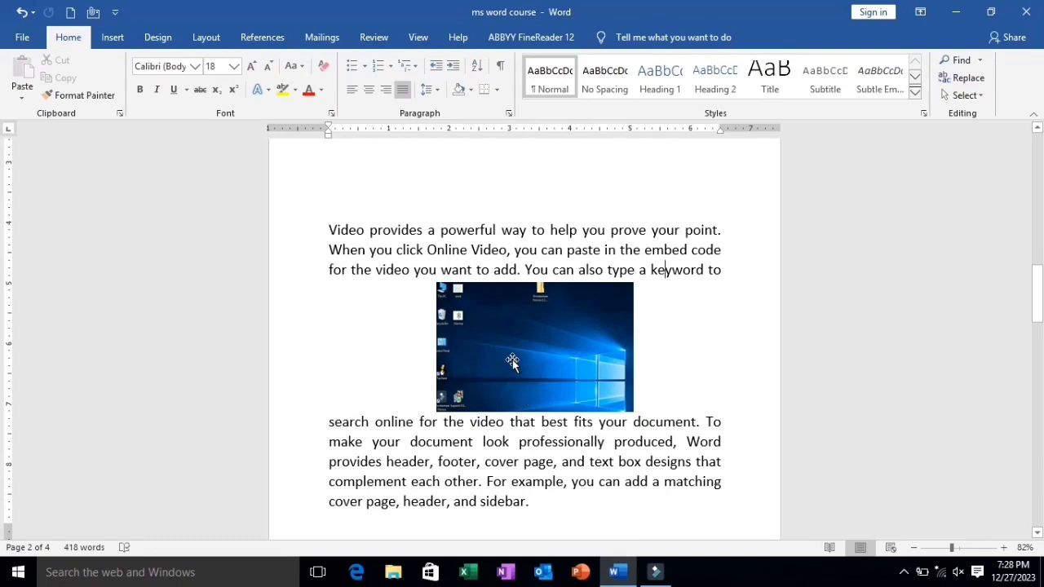
Move the desktop picture up into the empty space above the first paragraph
left_click(537, 394)
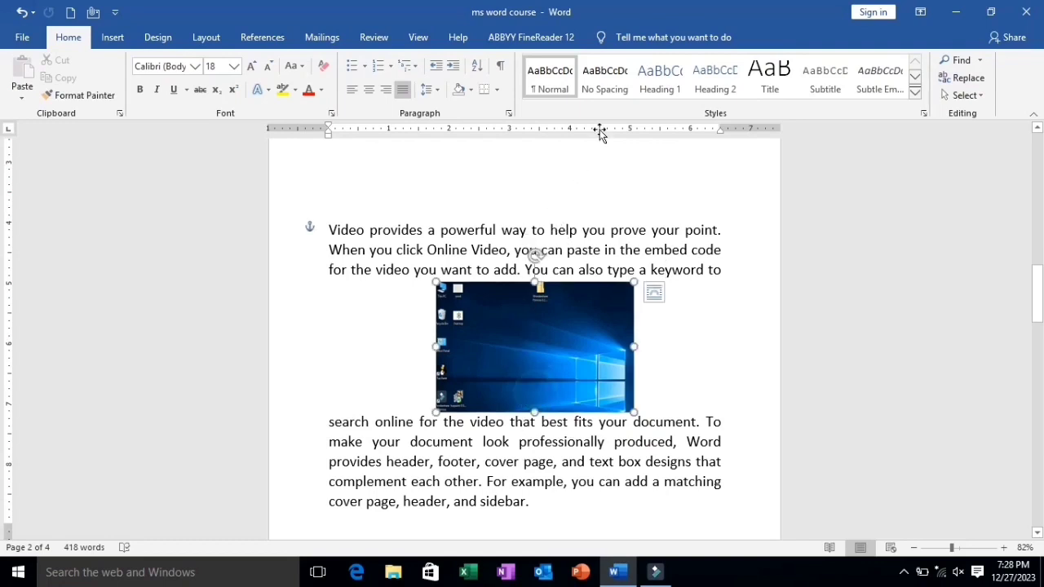
left_click(615, 37)
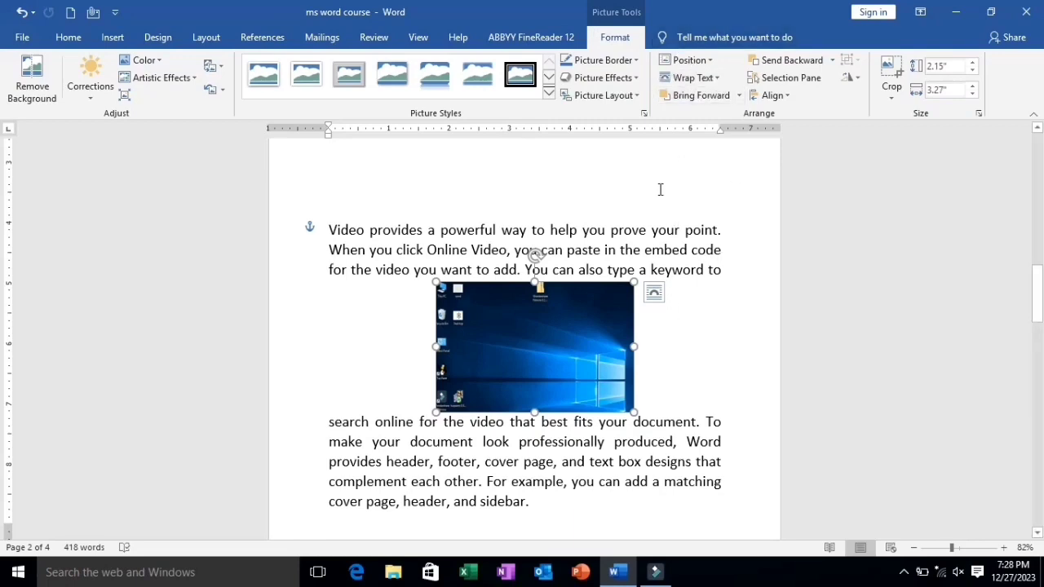
left_click_drag(527, 308, 526, 285)
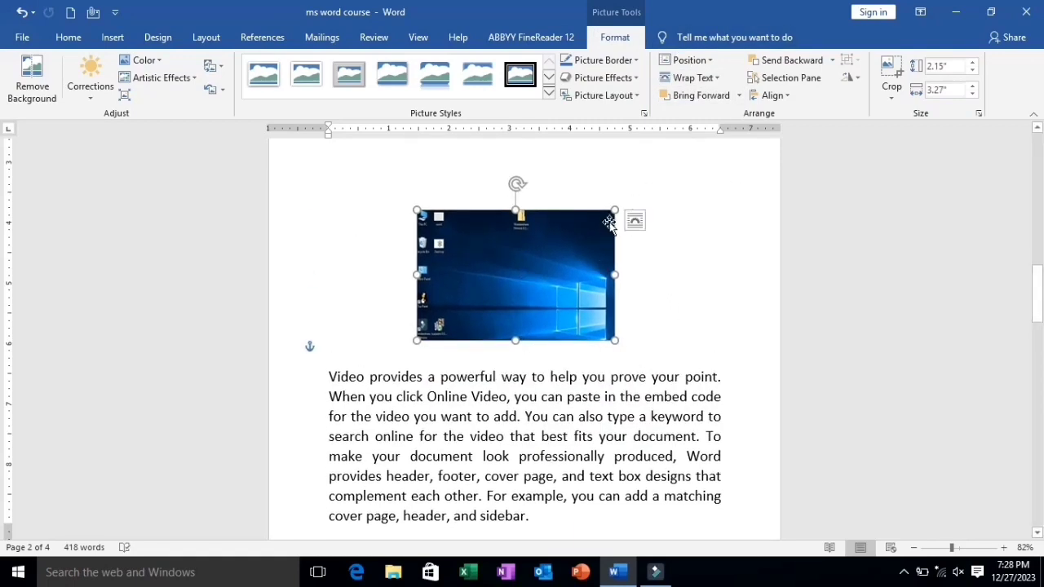
Insert the picture dd from the Pictures folder and shrink it to about 2.62 by 3.65 inches
left_click(111, 39)
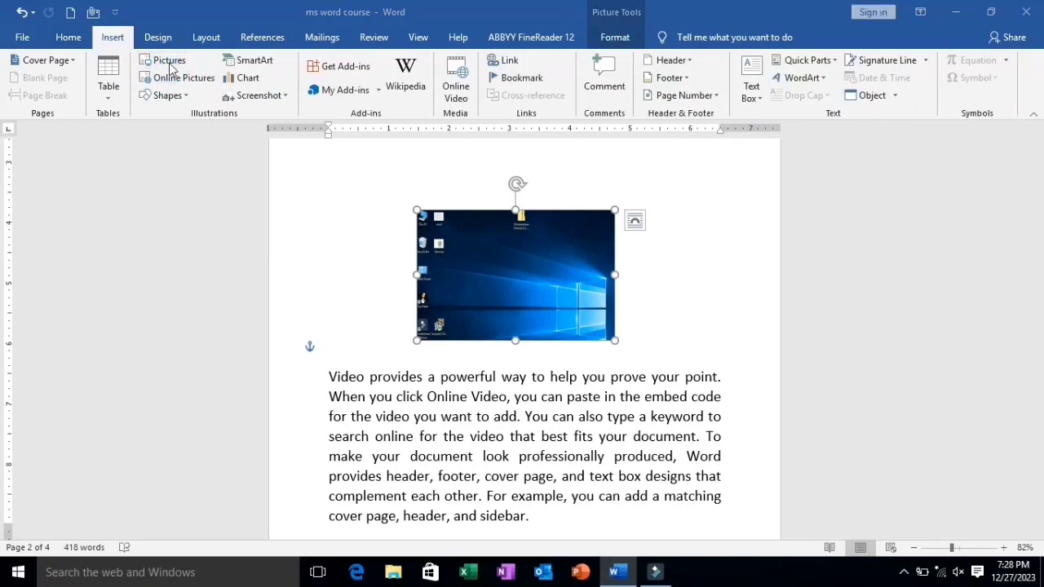
left_click(171, 69)
left_click(426, 161)
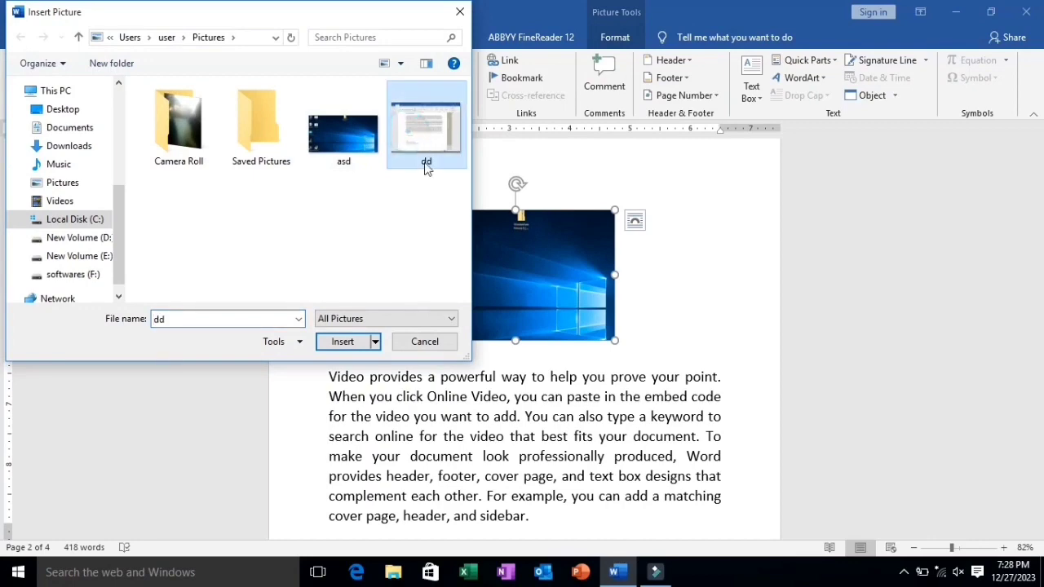
left_click(353, 341)
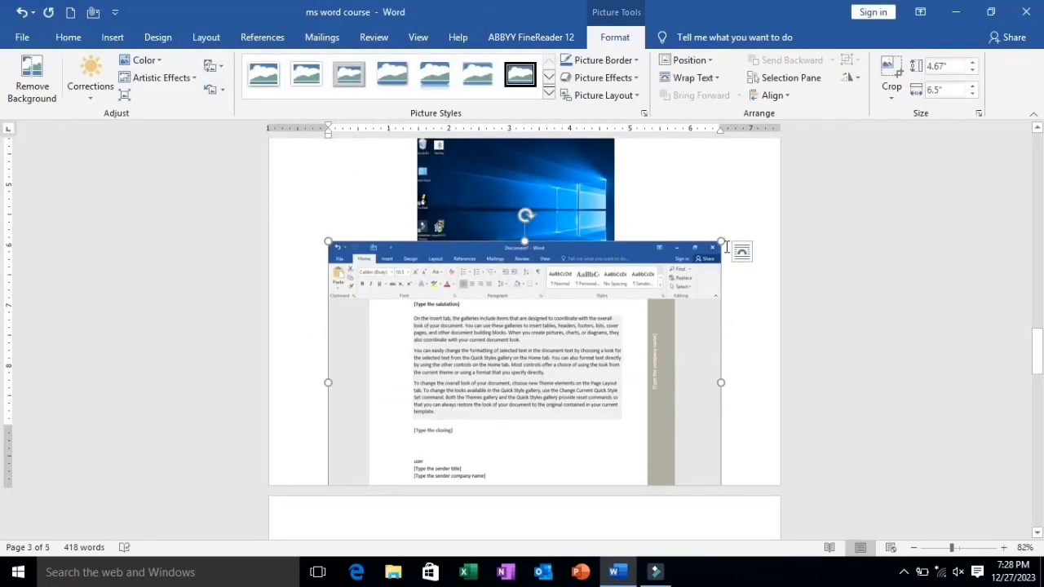
left_click_drag(722, 237, 531, 363)
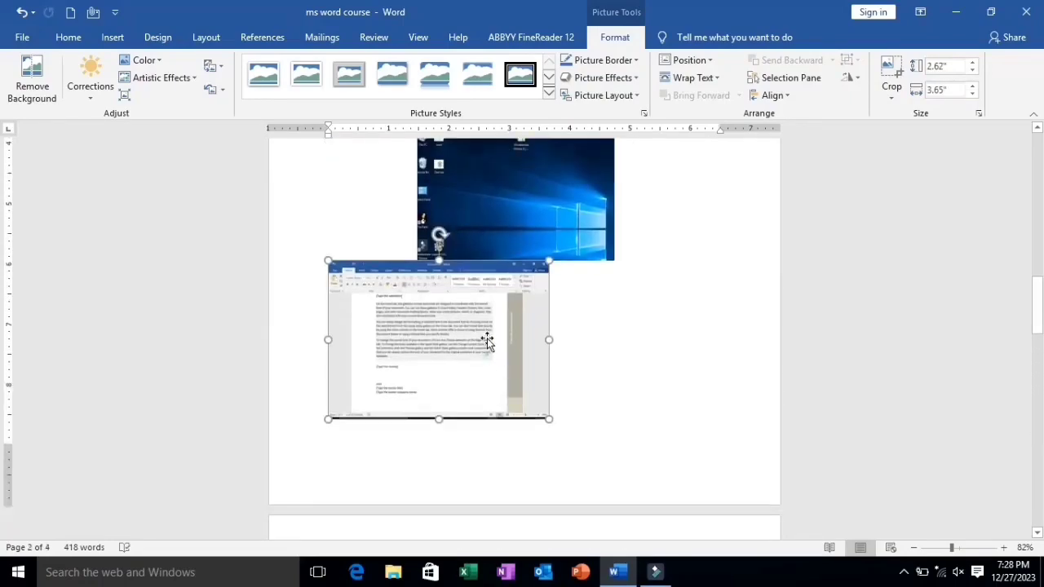
Set the dd picture's wrapping to Tight and move it so it partly overlaps the desktop picture
left_click(569, 271)
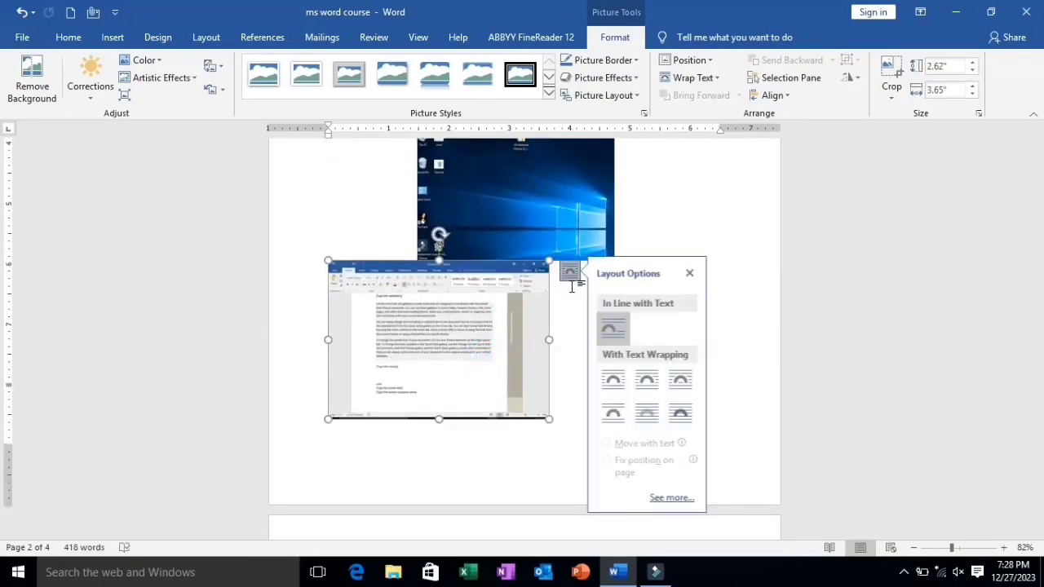
left_click(642, 395)
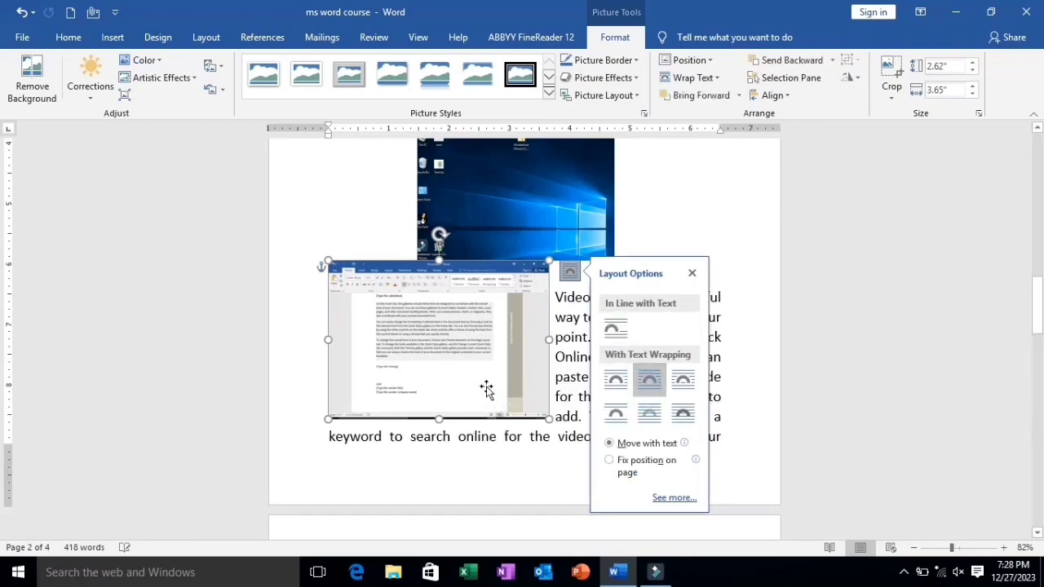
left_click_drag(490, 360, 568, 298)
scroll(567, 298, "up", 3)
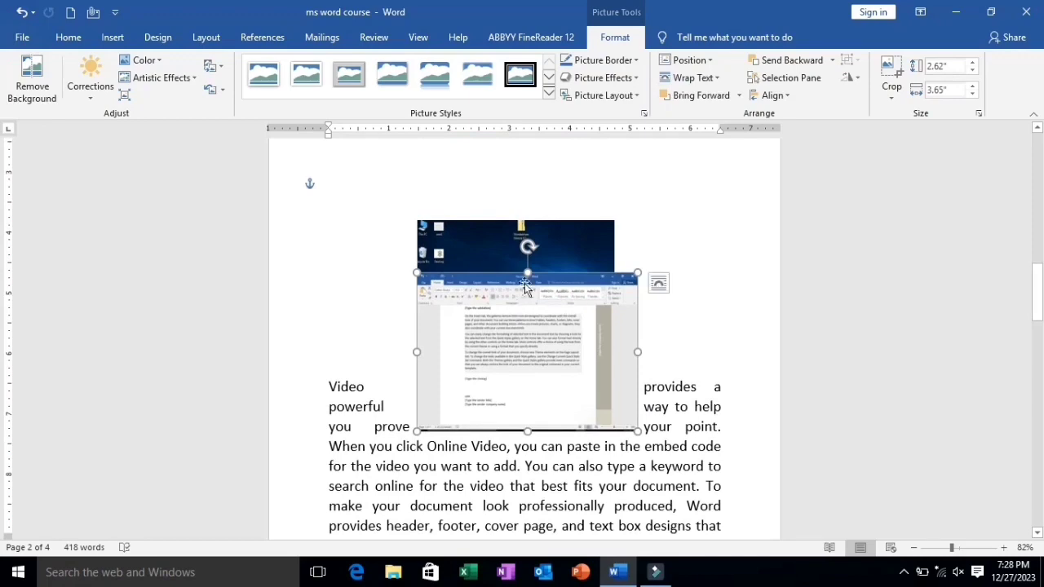
left_click_drag(523, 336, 624, 297)
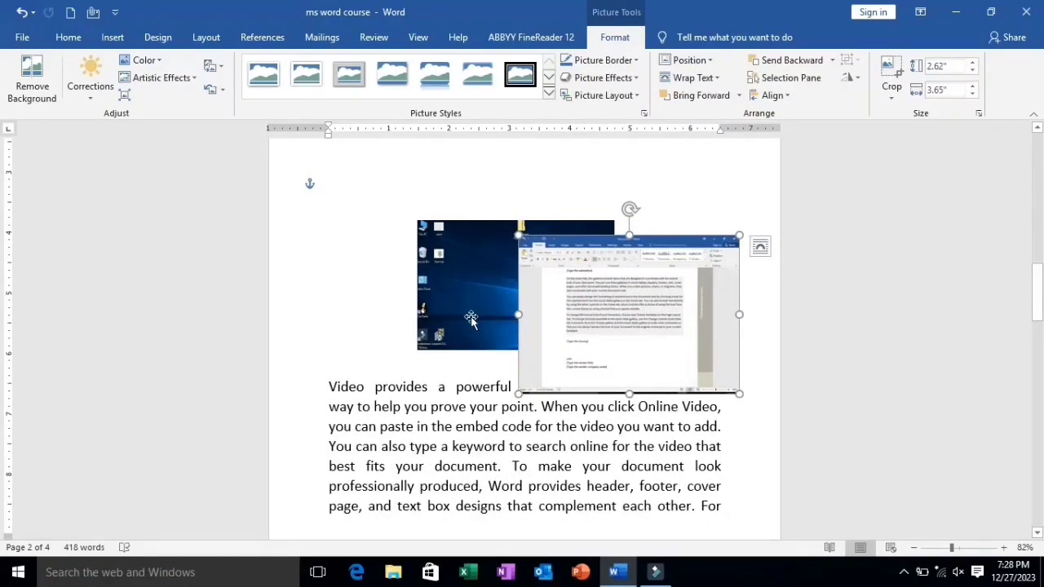
Bring the desktop picture forward, bring the dd picture forward over it, and send the dd picture backward again
left_click(465, 295)
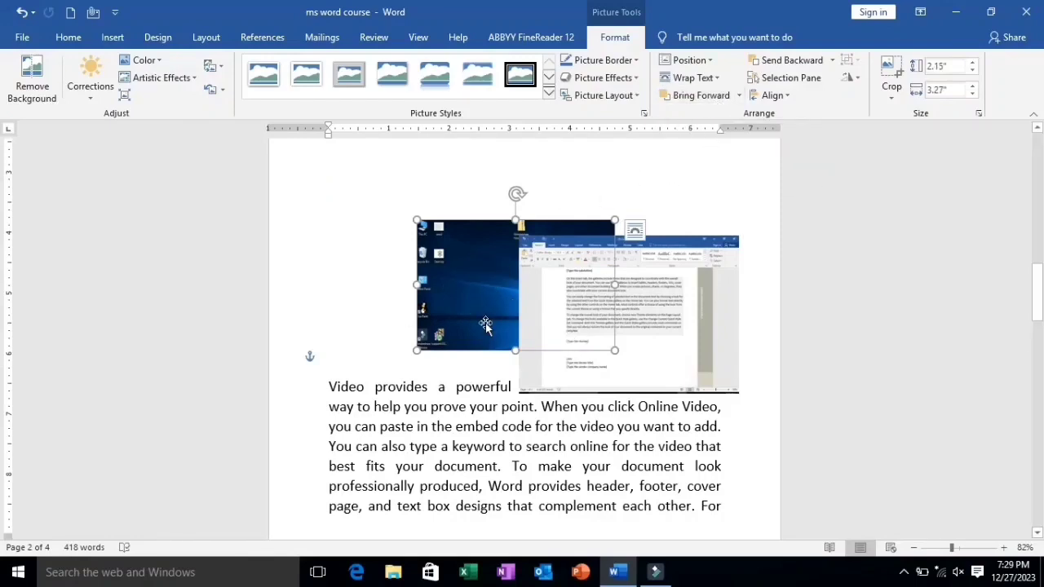
left_click(705, 97)
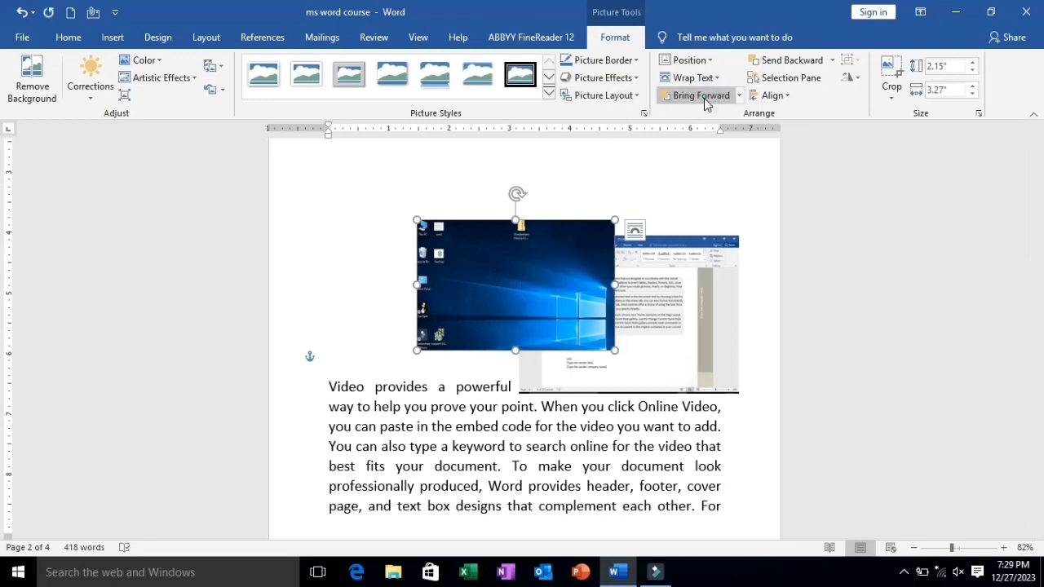
left_click(644, 309)
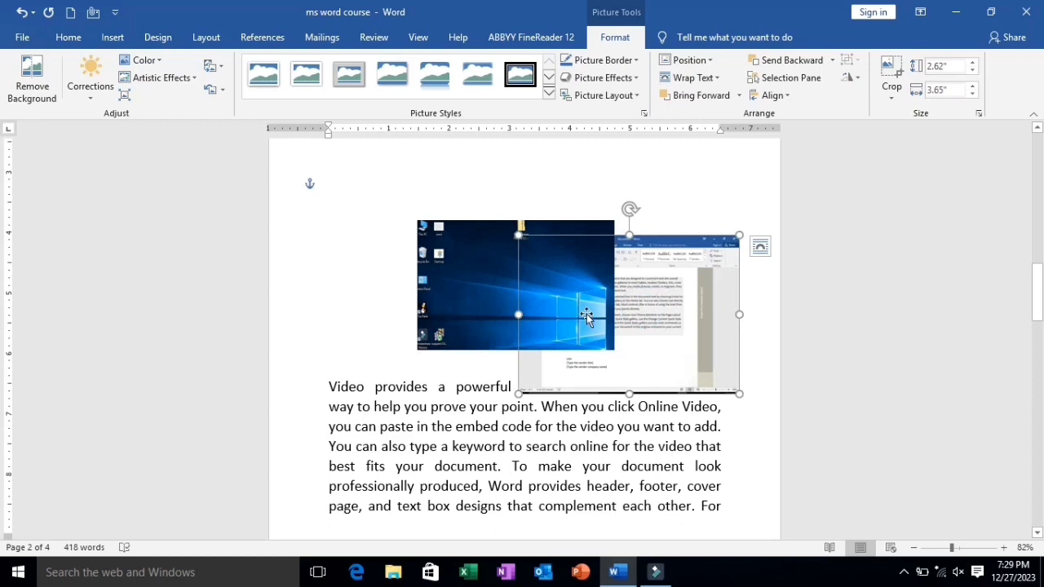
left_click(688, 98)
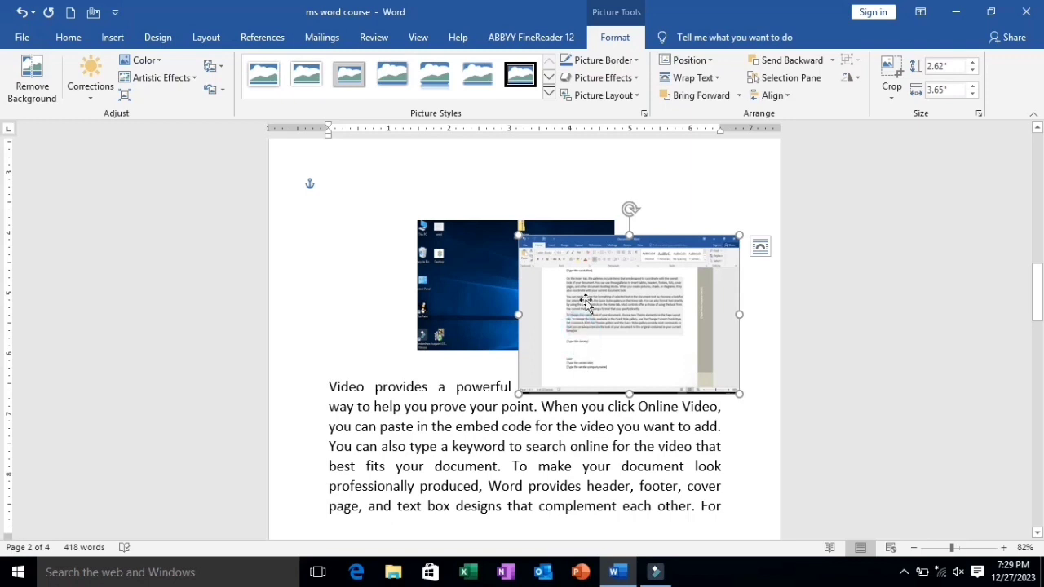
left_click(772, 65)
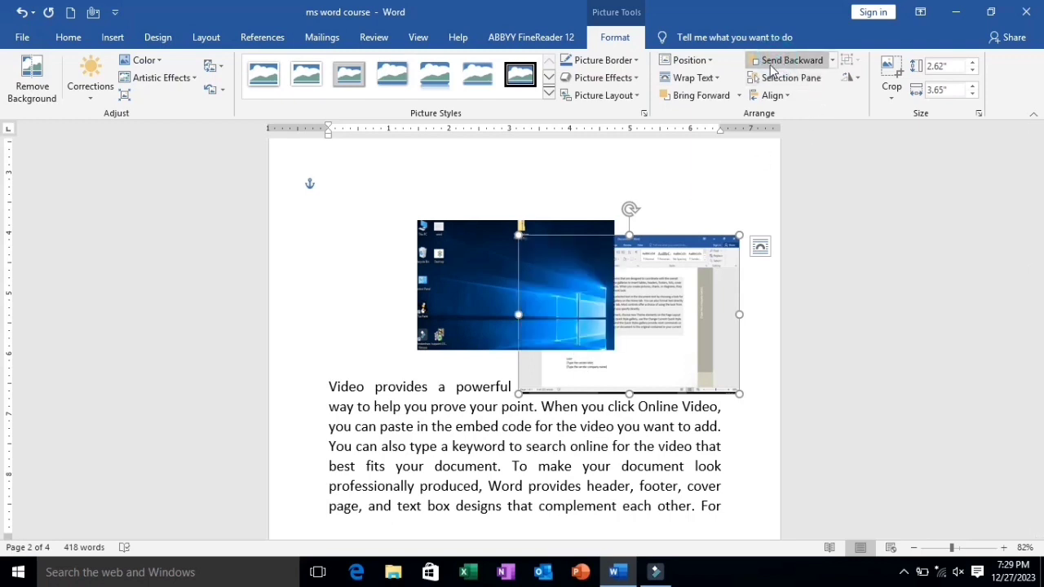
Delete the dd picture that overlaps the desktop picture
left_click(638, 437)
left_click(496, 322)
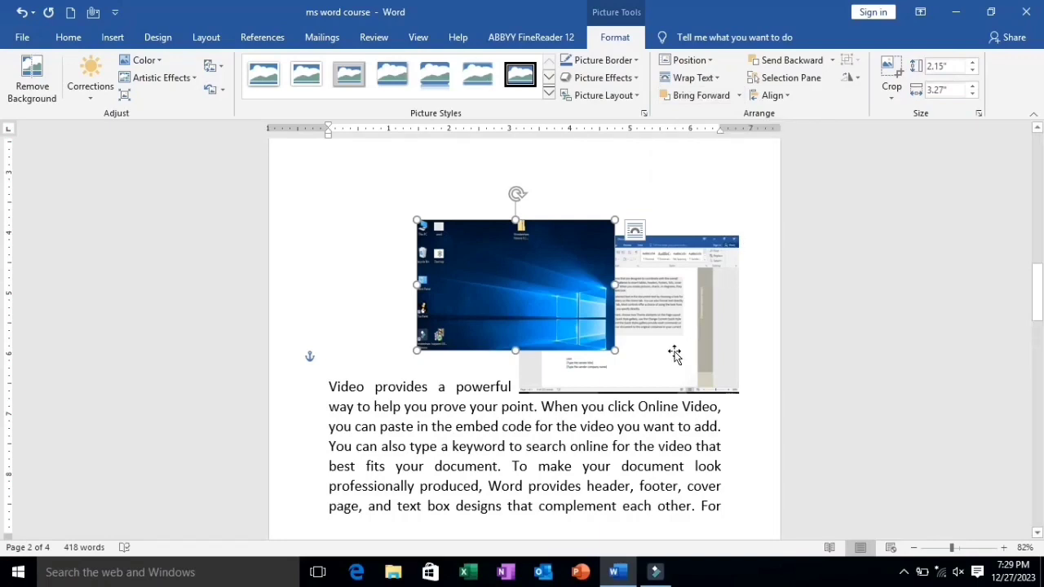
left_click(640, 305)
key("Delete")
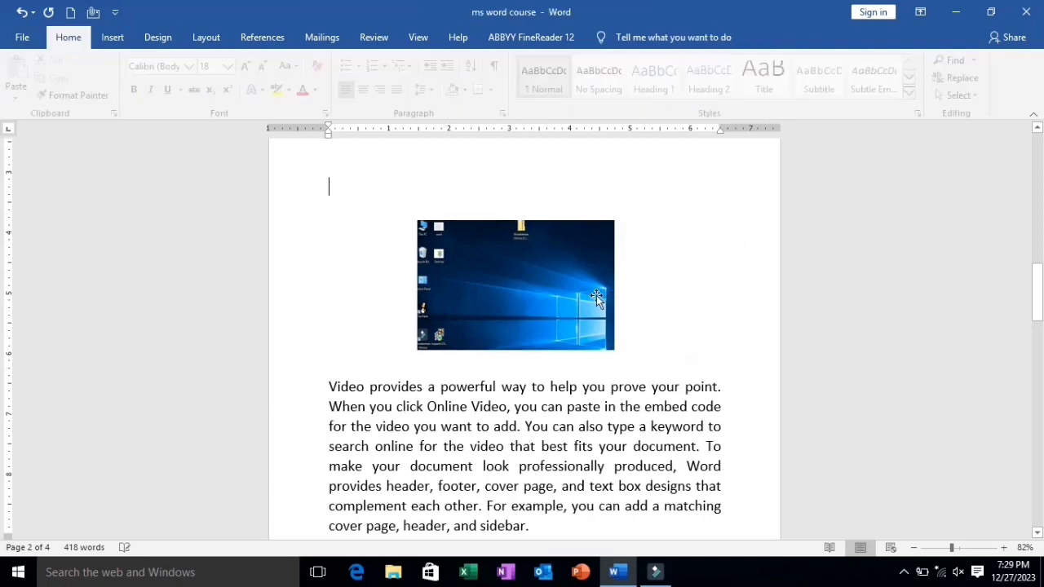
Align the desktop picture left, center and right within the margins, and move it back near the middle above the first paragraph
left_click(583, 312)
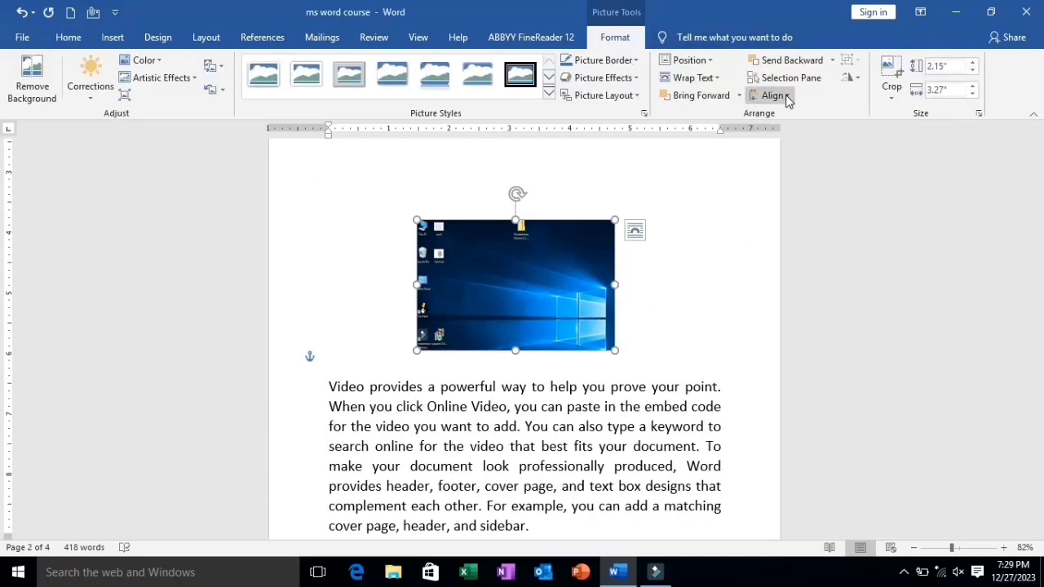
left_click(786, 96)
left_click(789, 115)
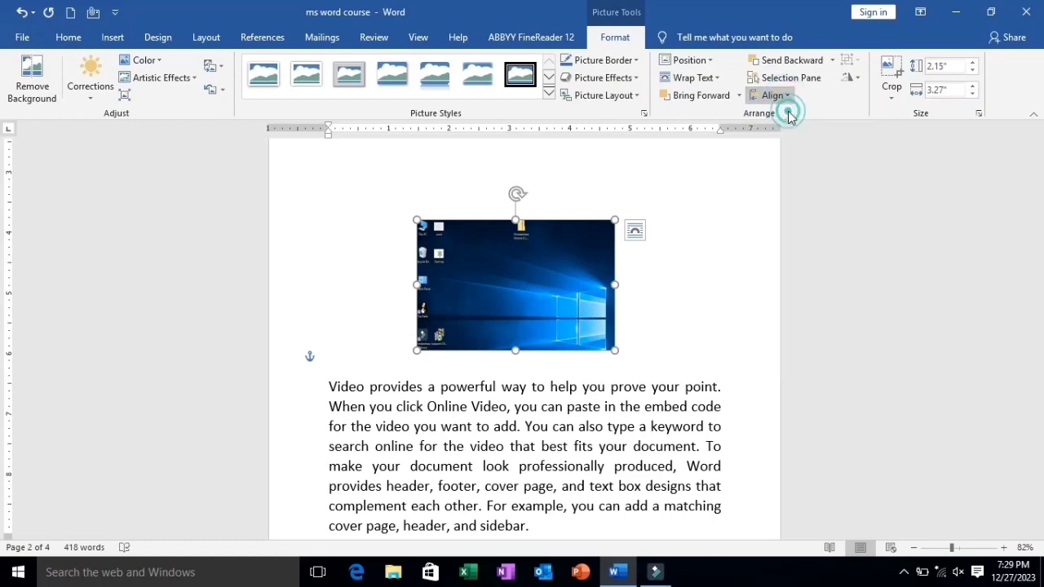
left_click(773, 98)
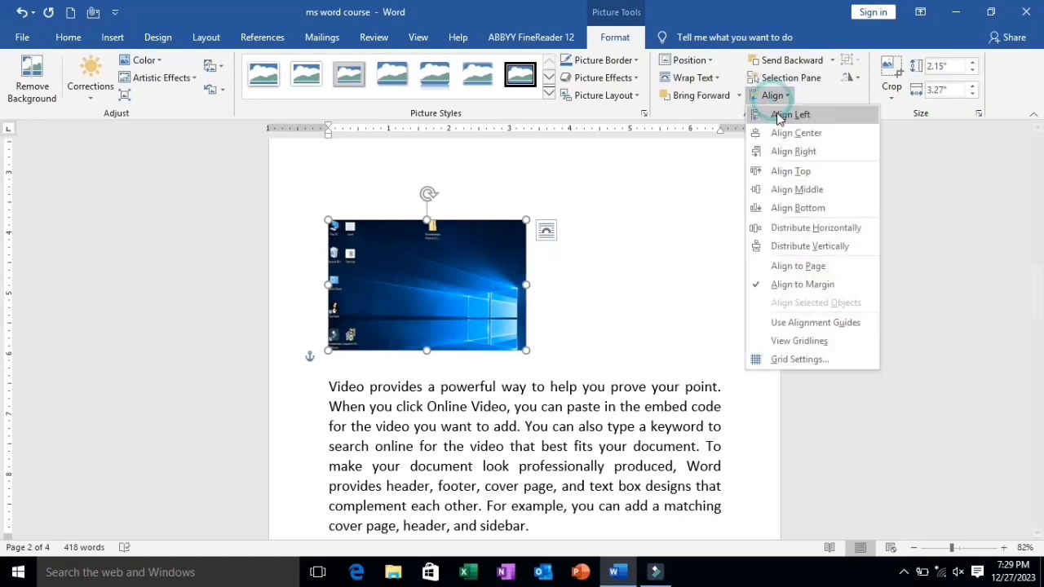
left_click(776, 134)
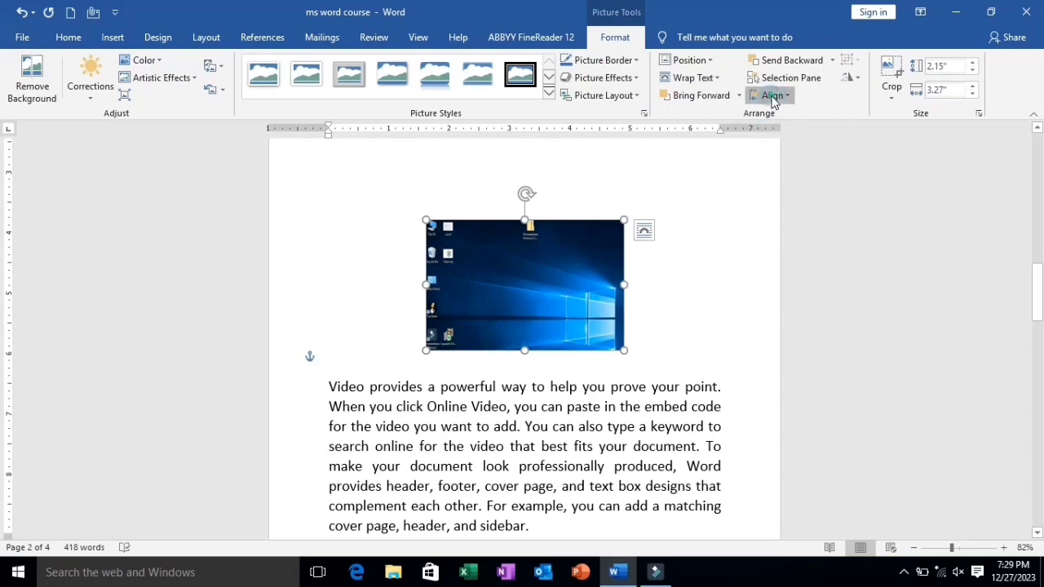
left_click(770, 97)
left_click(776, 152)
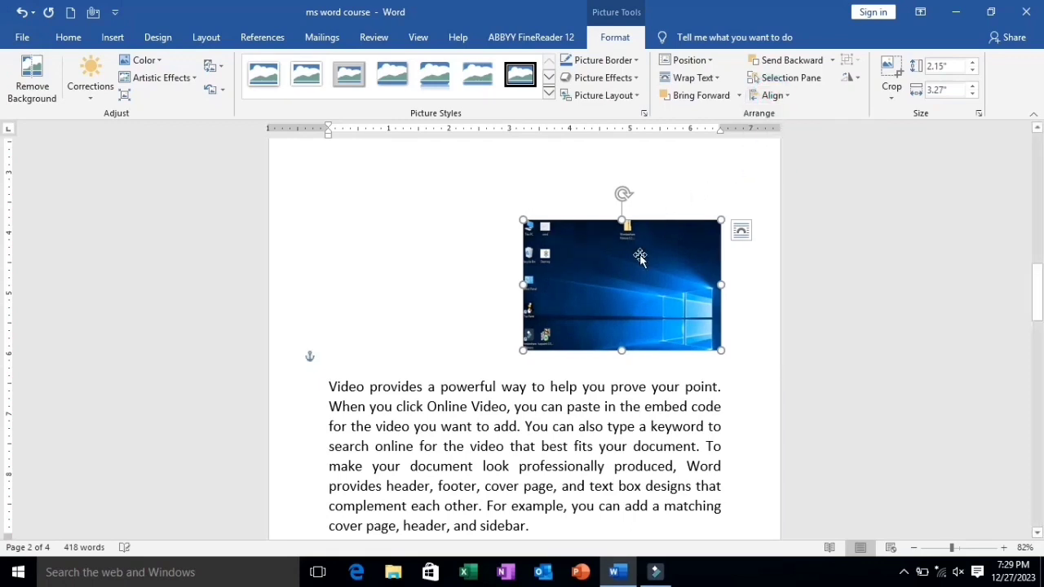
left_click_drag(637, 260, 554, 256)
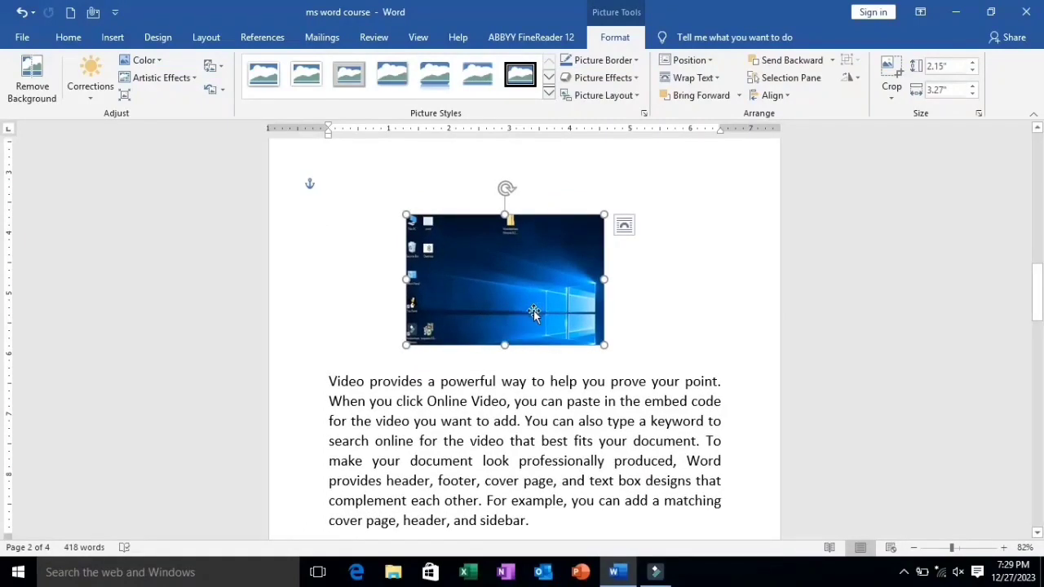
Rotate the desktop picture right 90° and back left 90°
left_click(856, 85)
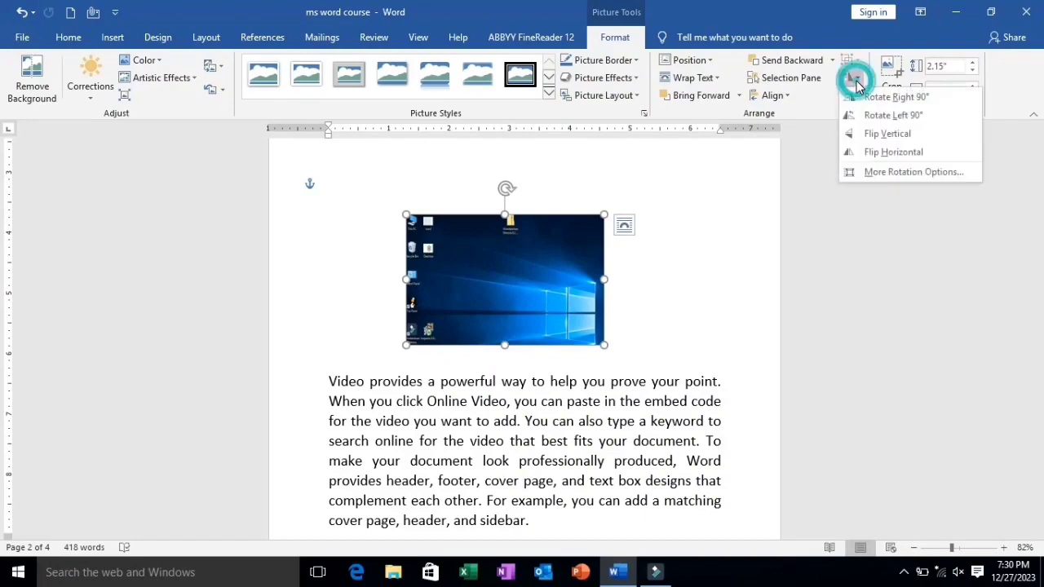
left_click(869, 96)
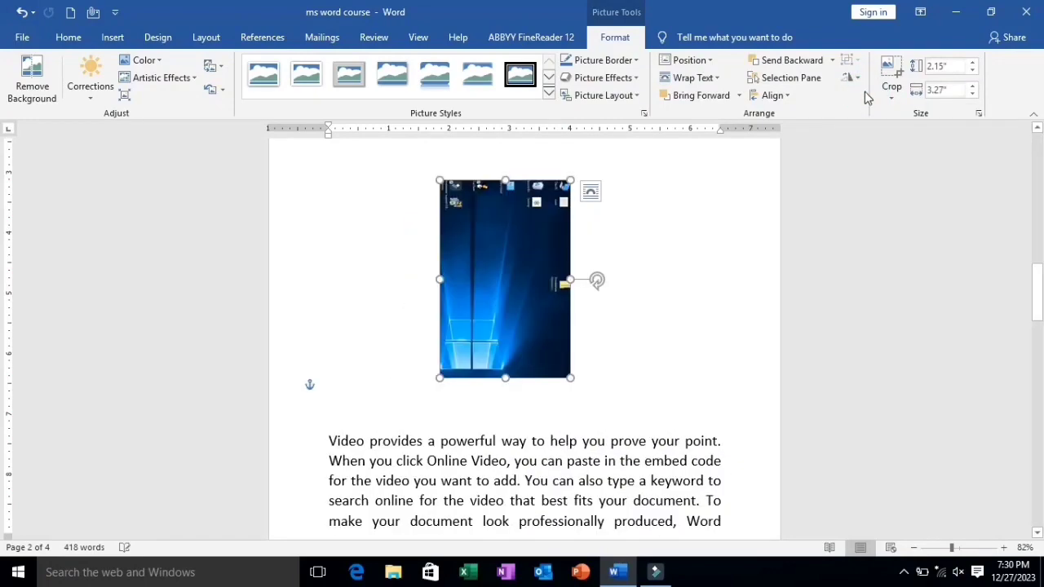
left_click(853, 77)
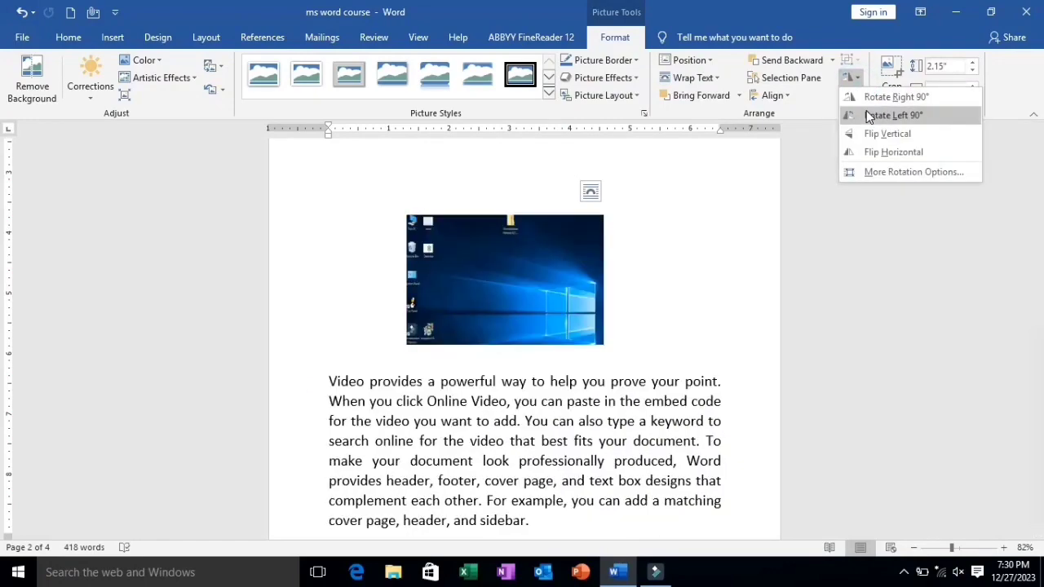
left_click(866, 110)
Flip the desktop picture vertically and horizontally
left_click(852, 77)
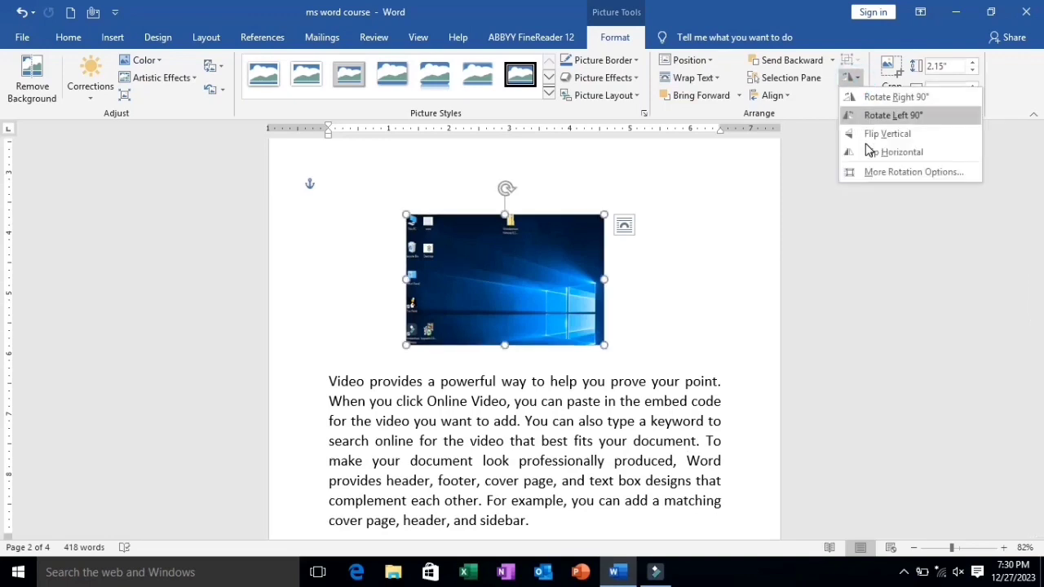
left_click(865, 135)
left_click(850, 78)
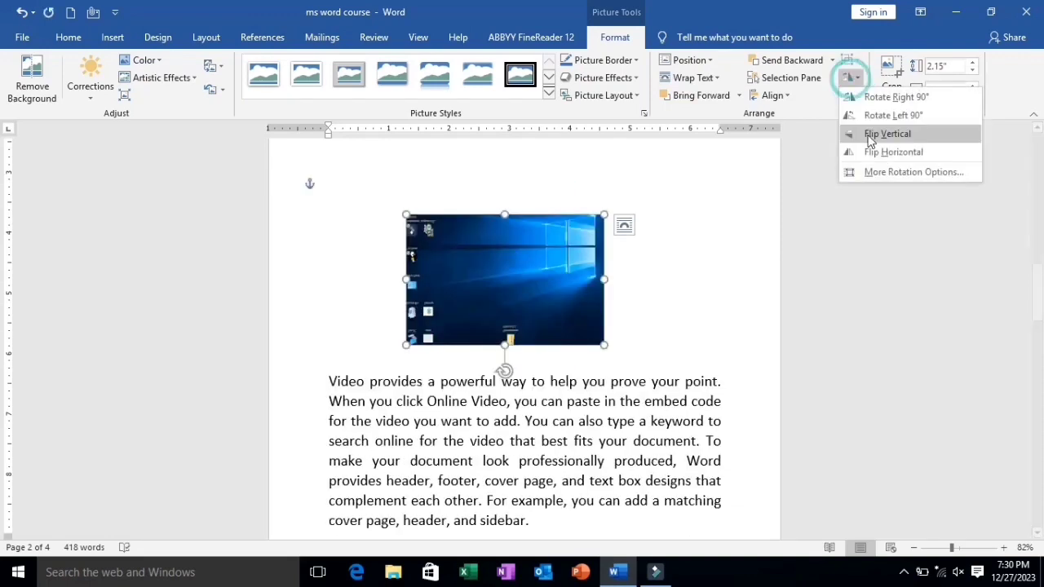
left_click(885, 154)
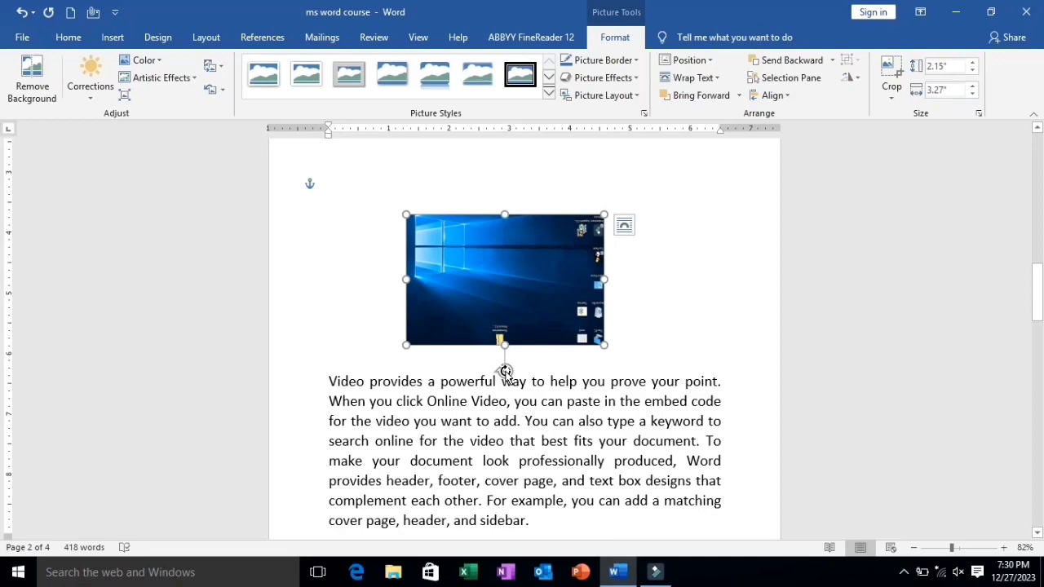
Rotate the desktop picture freehand to upright, tilt it to the left, and turn it back upright
left_click_drag(506, 372, 415, 268)
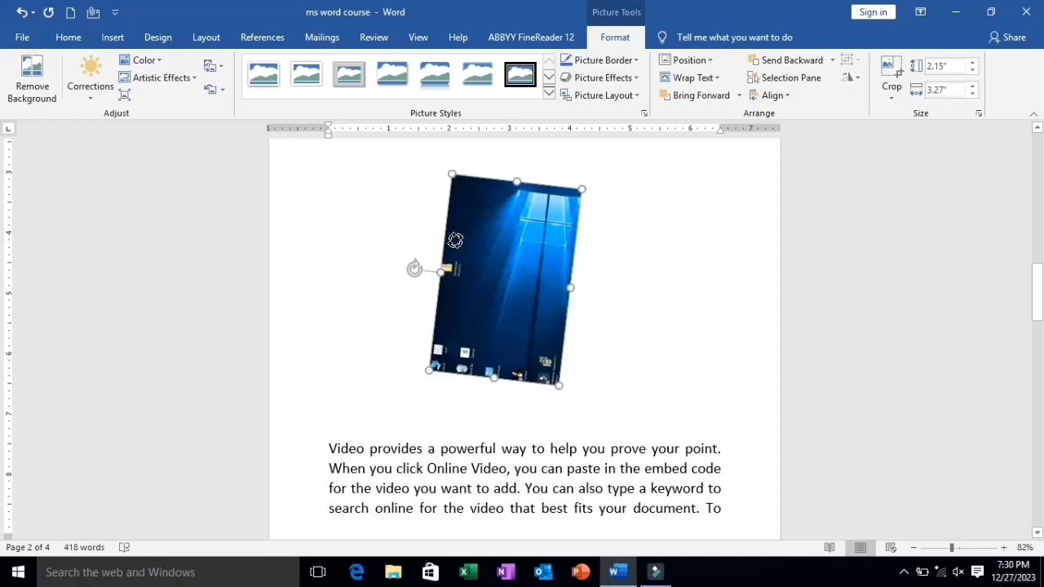
left_click_drag(455, 240, 506, 256)
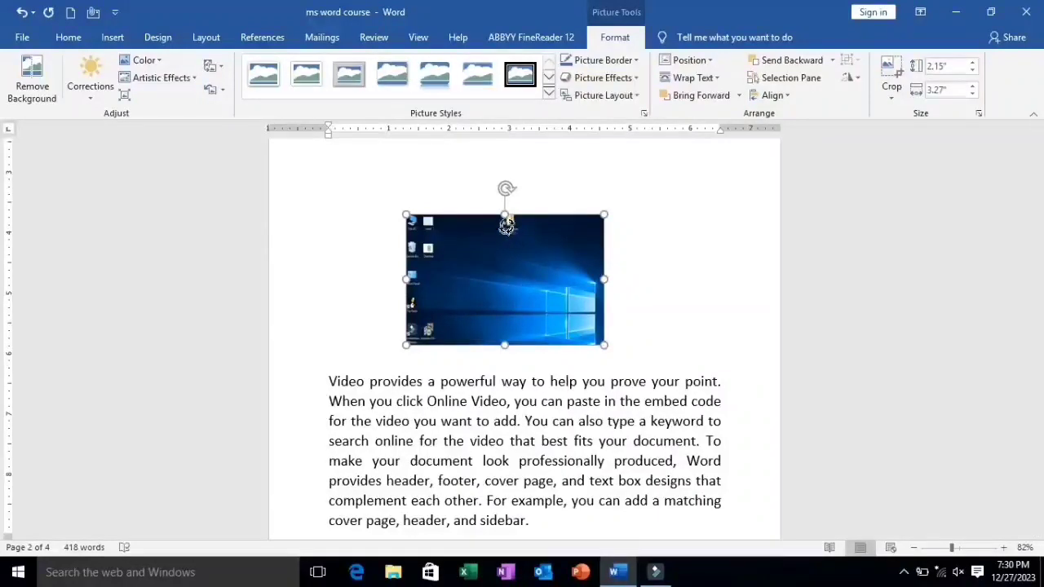
left_click_drag(499, 205, 453, 221)
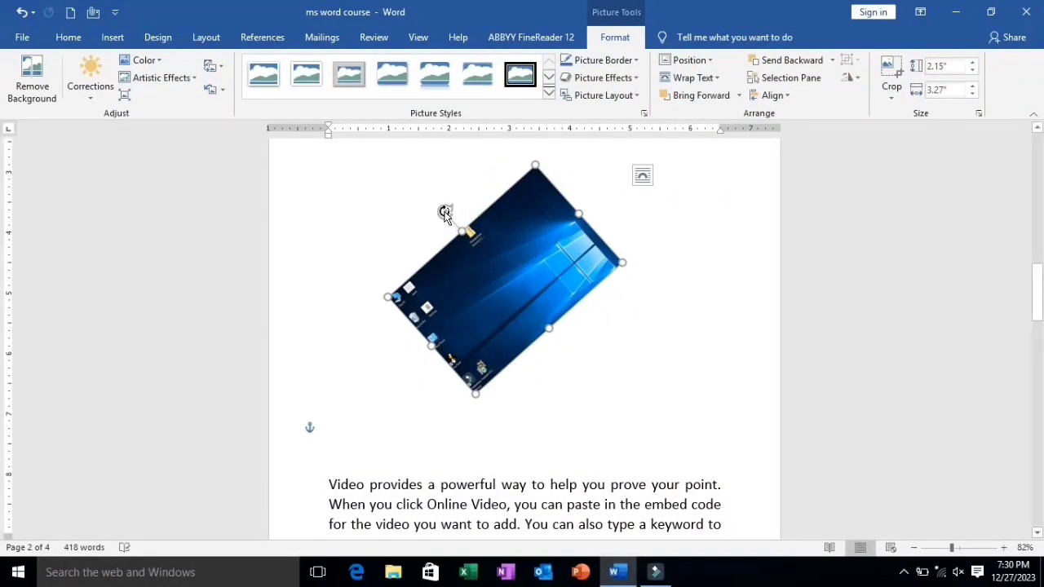
left_click_drag(444, 212, 507, 216)
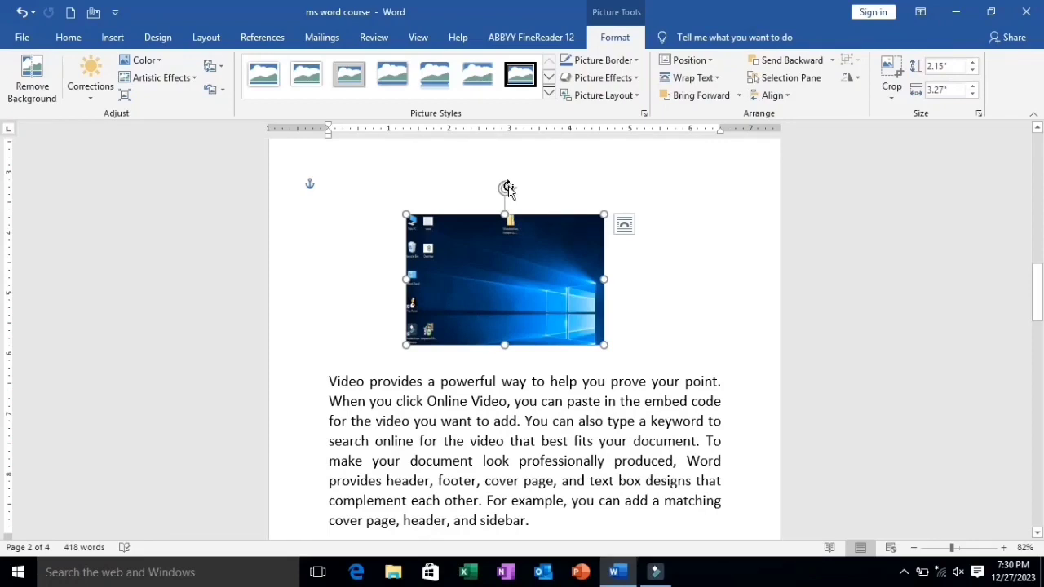
mouse_move(508, 188)
left_mouse_down()
mouse_move(540, 186)
mouse_move(559, 203)
mouse_move(527, 187)
mouse_move(507, 204)
left_mouse_up()
Enlarge the desktop picture to about 3.8" by 2.51" and crop its four sides to about 2.67" wide by 1.72" high
left_click_drag(603, 214, 619, 189)
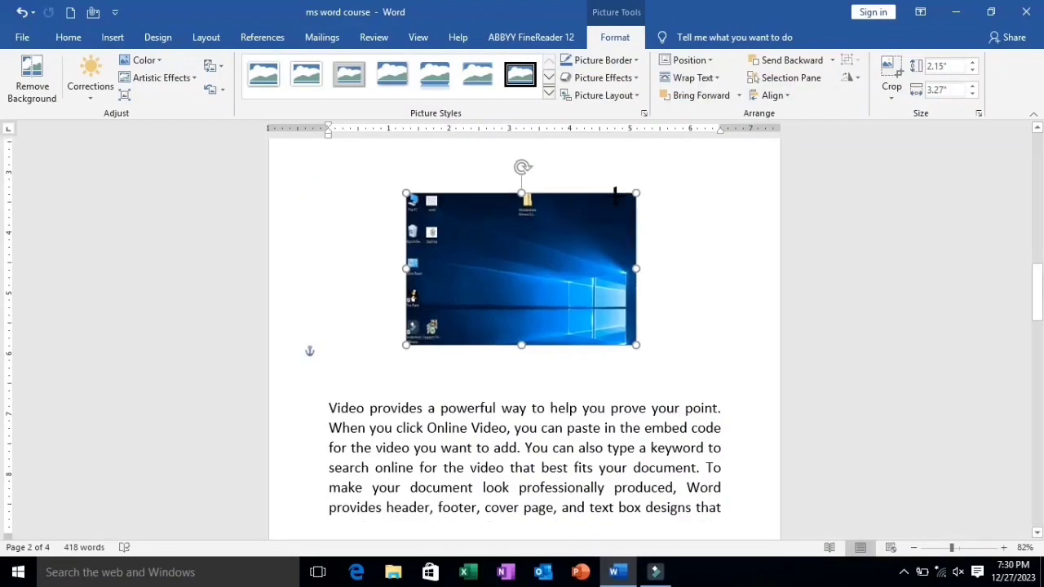
left_click(887, 69)
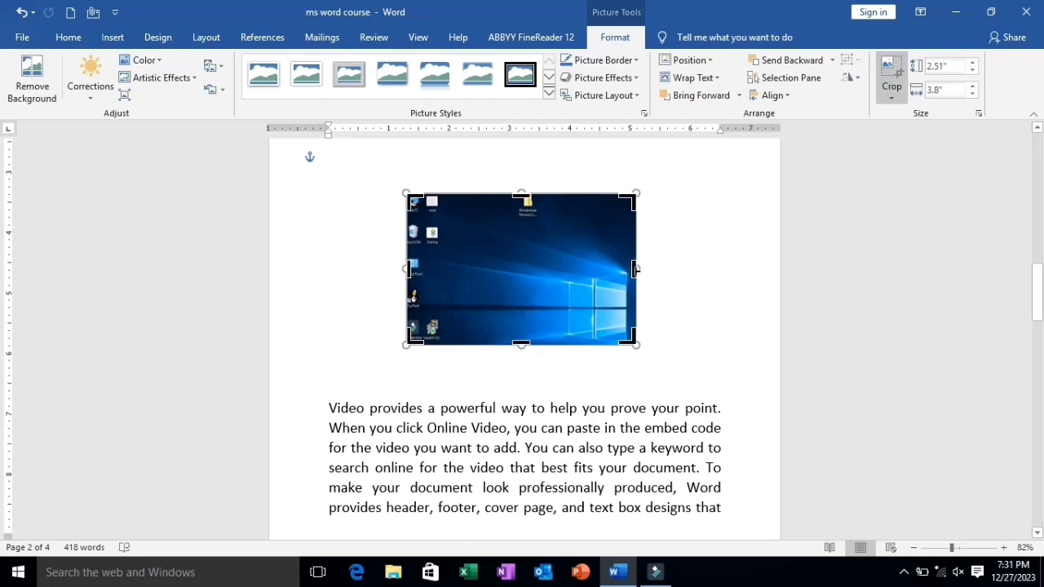
left_click_drag(636, 269, 554, 279)
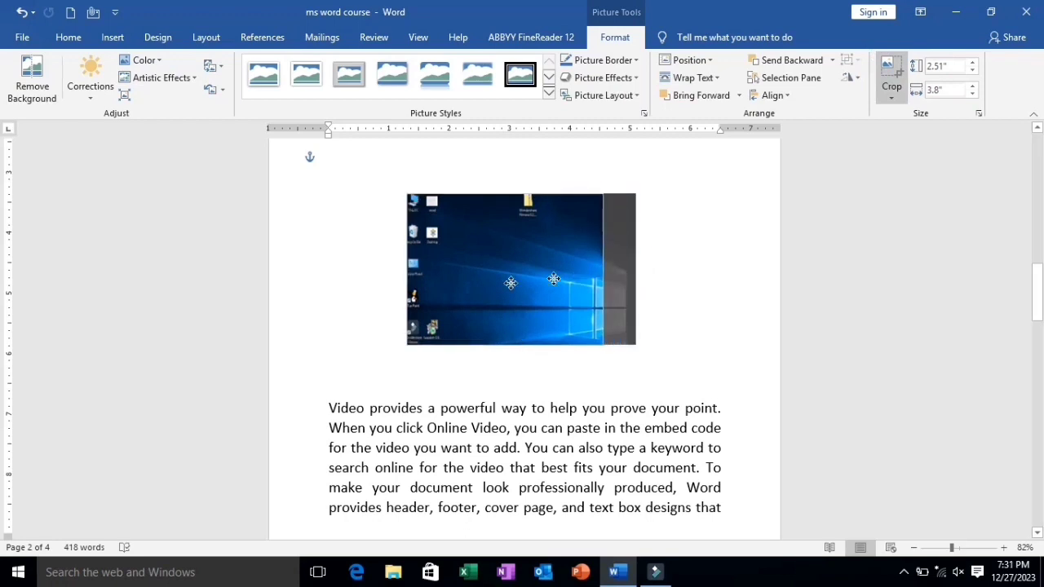
left_click_drag(405, 270, 443, 272)
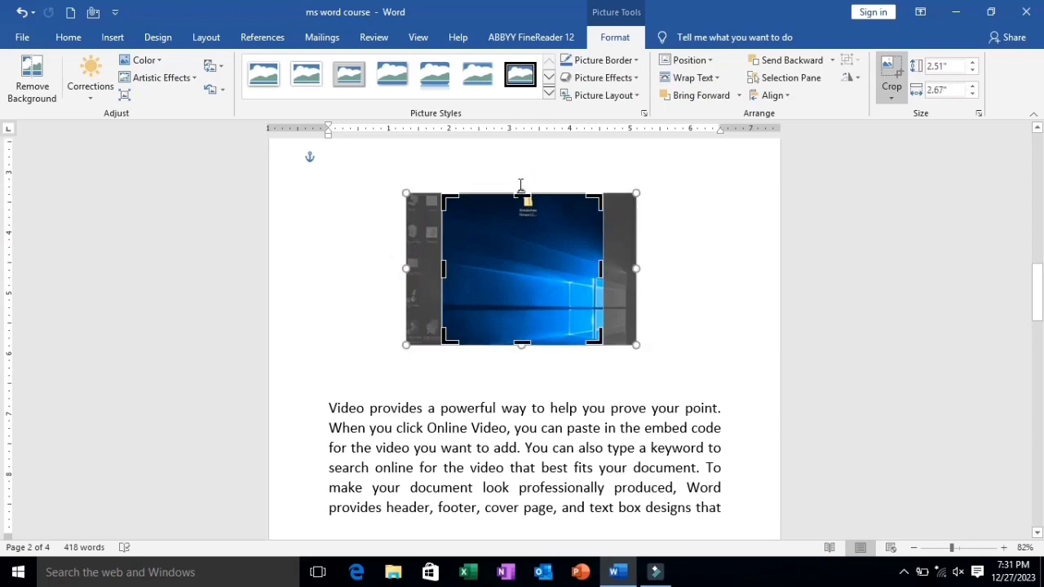
left_click_drag(520, 196, 522, 214)
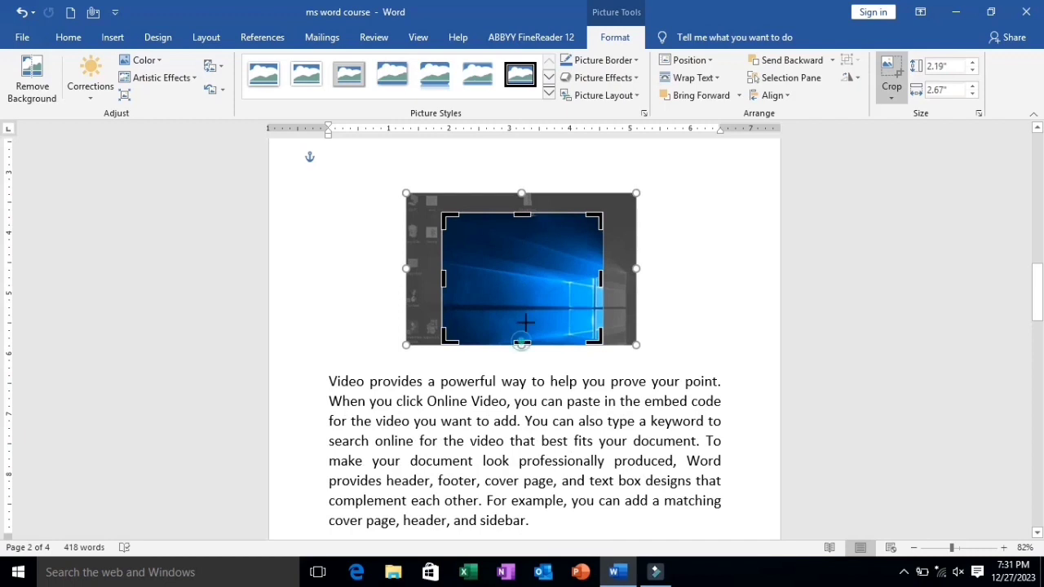
left_click_drag(522, 343, 522, 314)
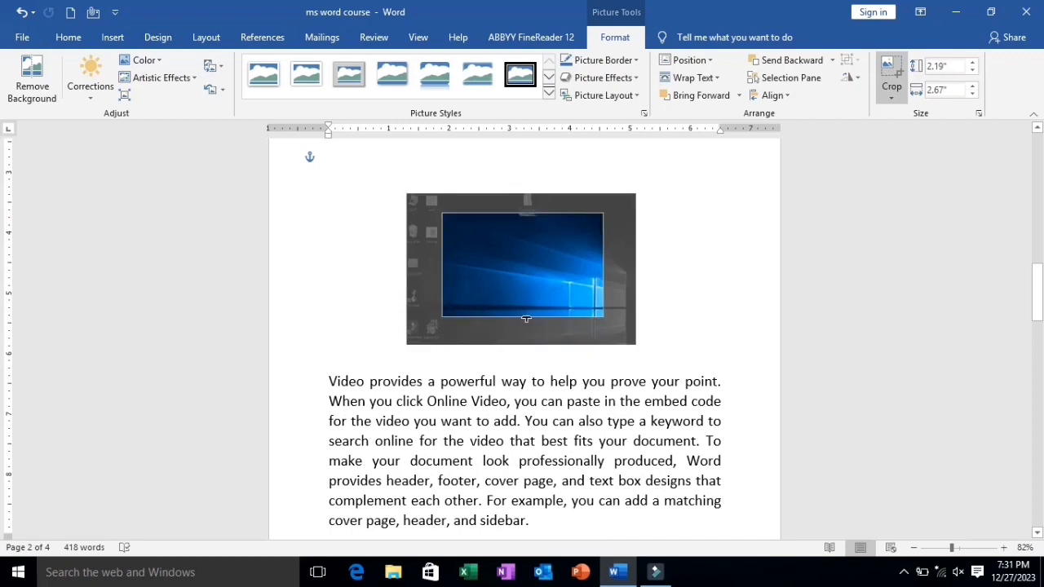
left_click(890, 72)
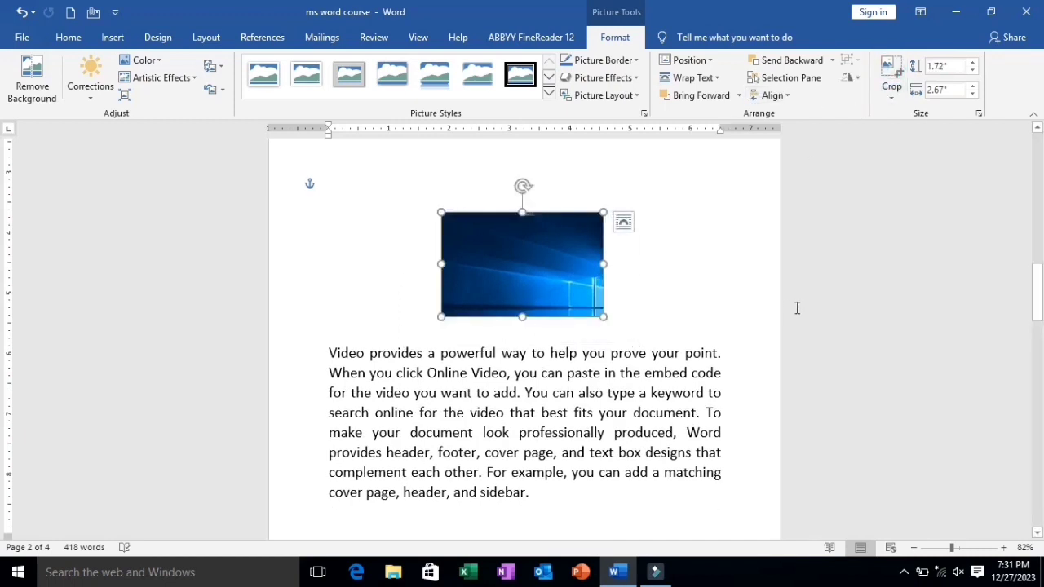
Undo the crops on all four sides of the desktop picture and its enlargement
key("ctrl+z")
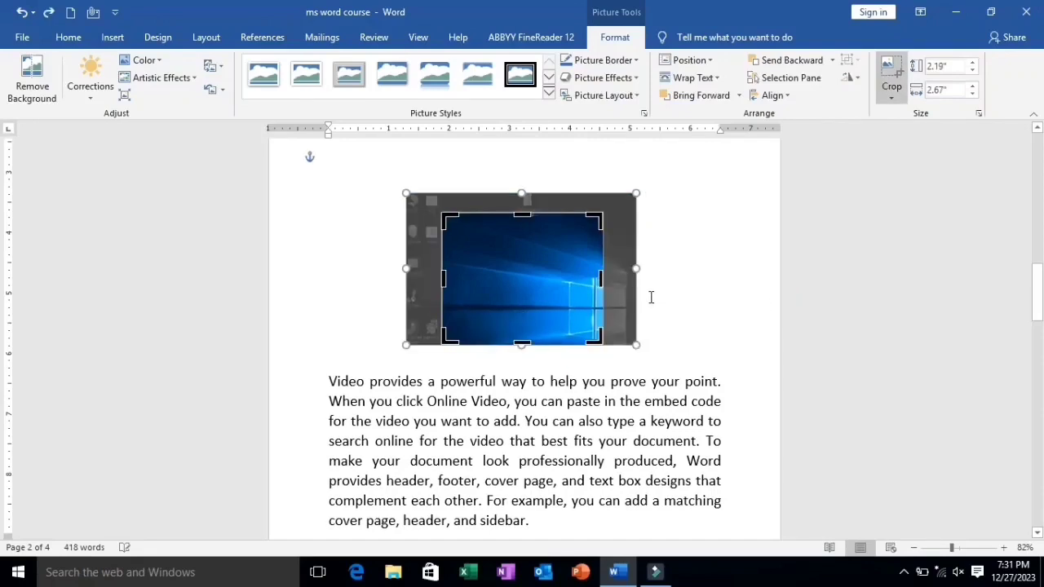
left_click(683, 302)
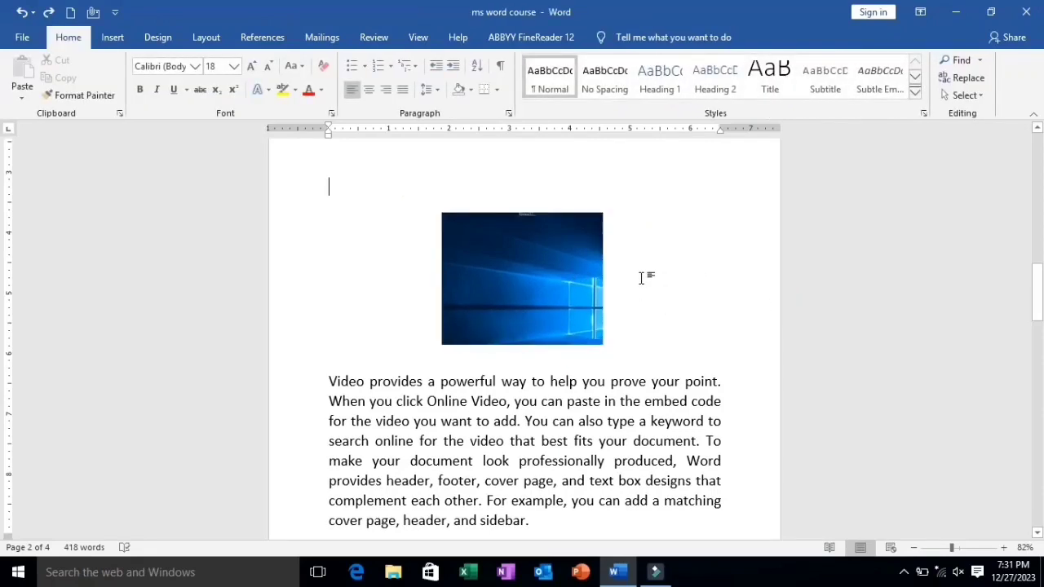
key("ctrl+z")
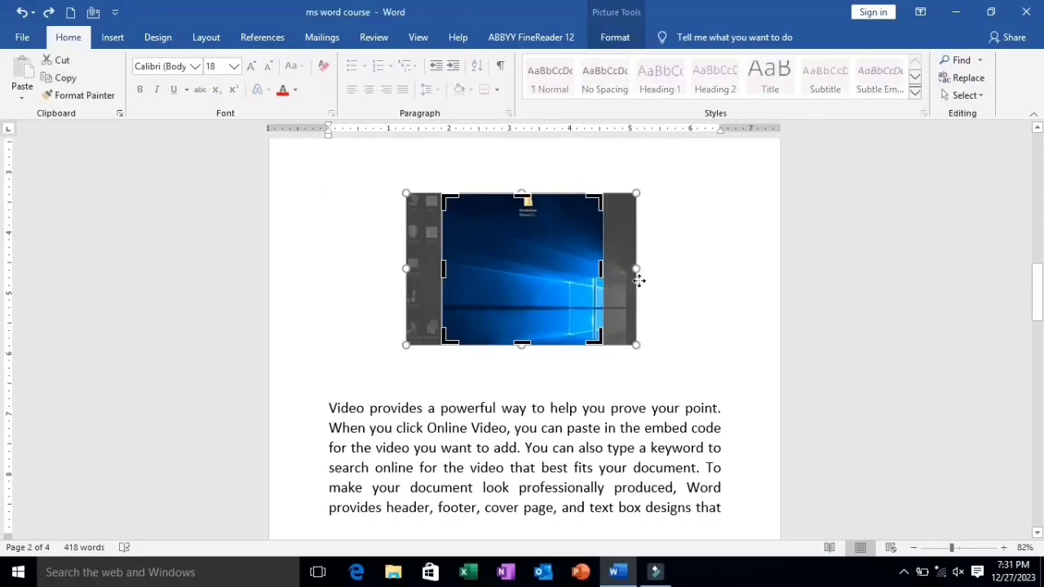
key("ctrl+z")
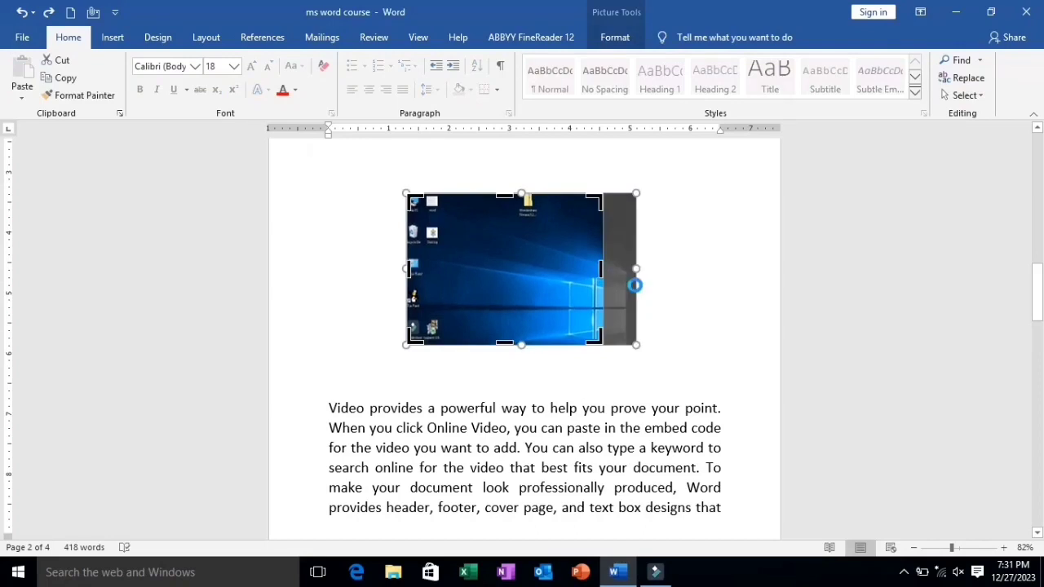
key("ctrl+z")
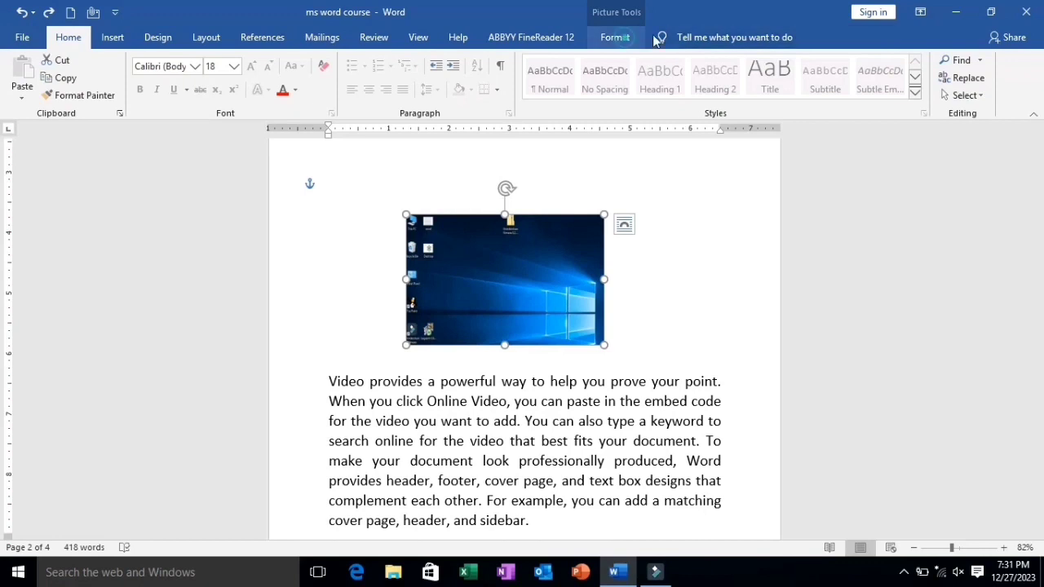
Crop the desktop picture to the Smiley Face basic shape
left_click(615, 37)
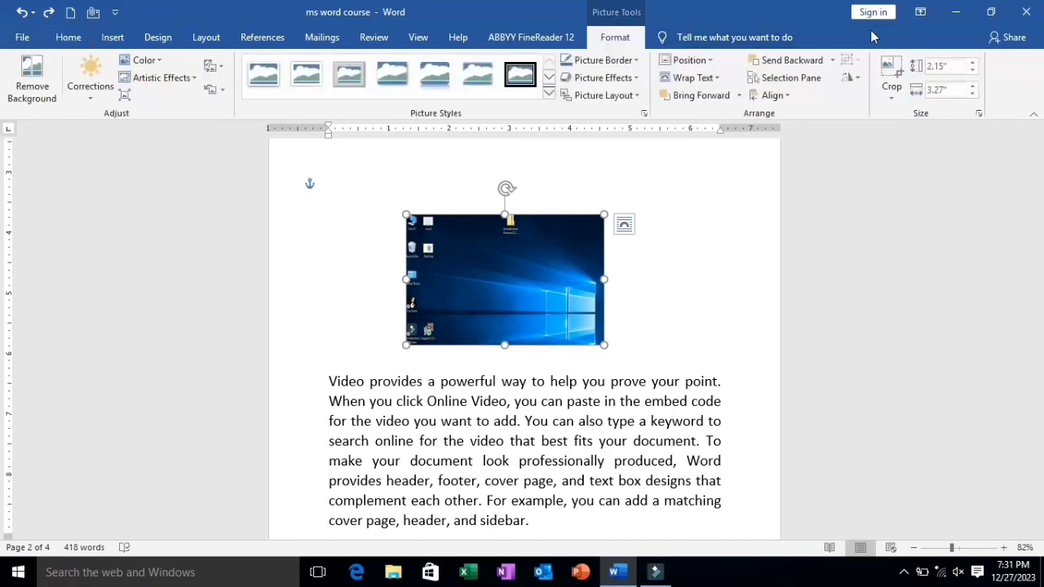
left_click(893, 98)
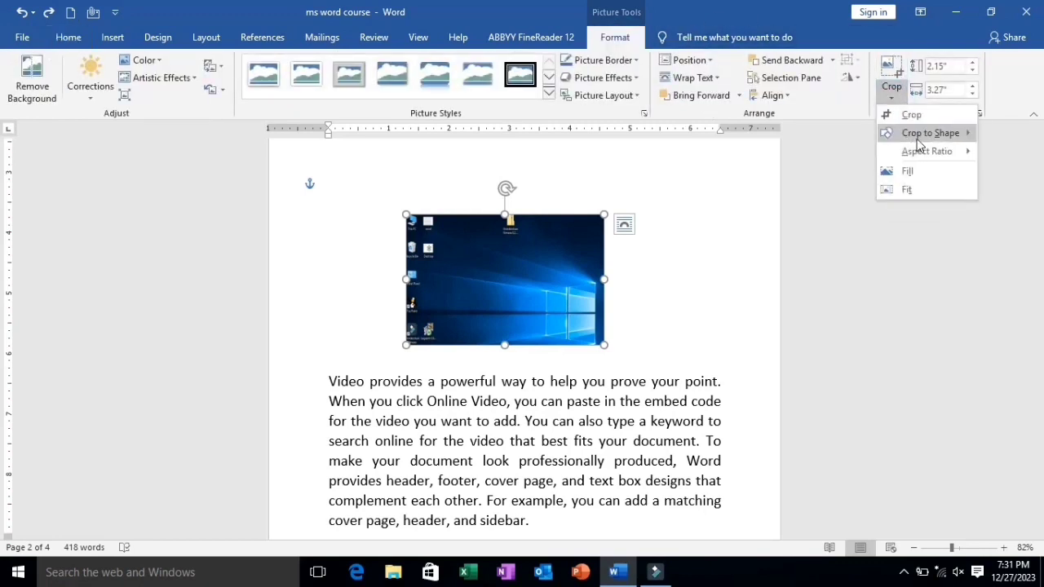
mouse_move(911, 133)
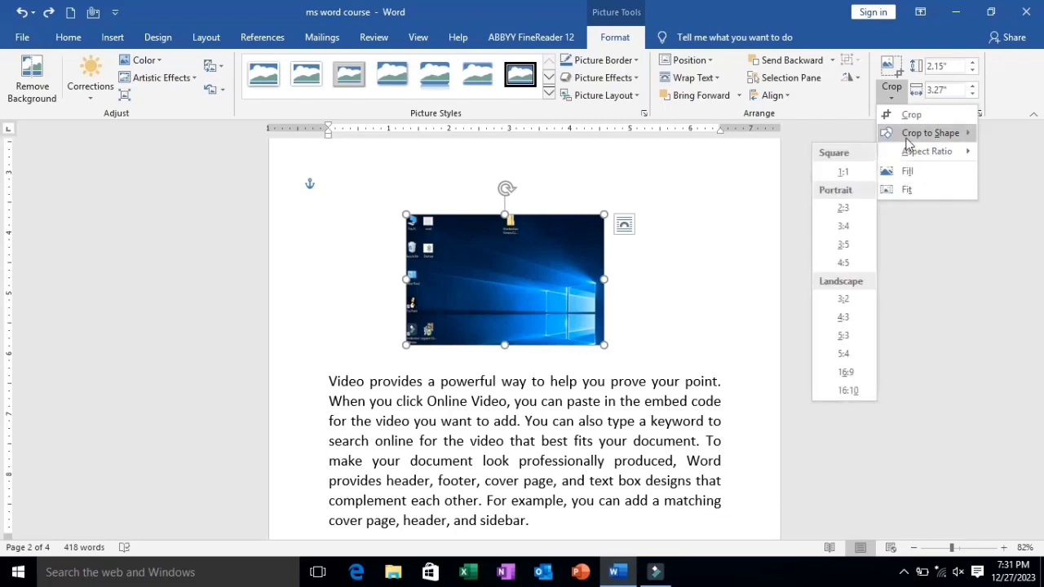
left_click(909, 141)
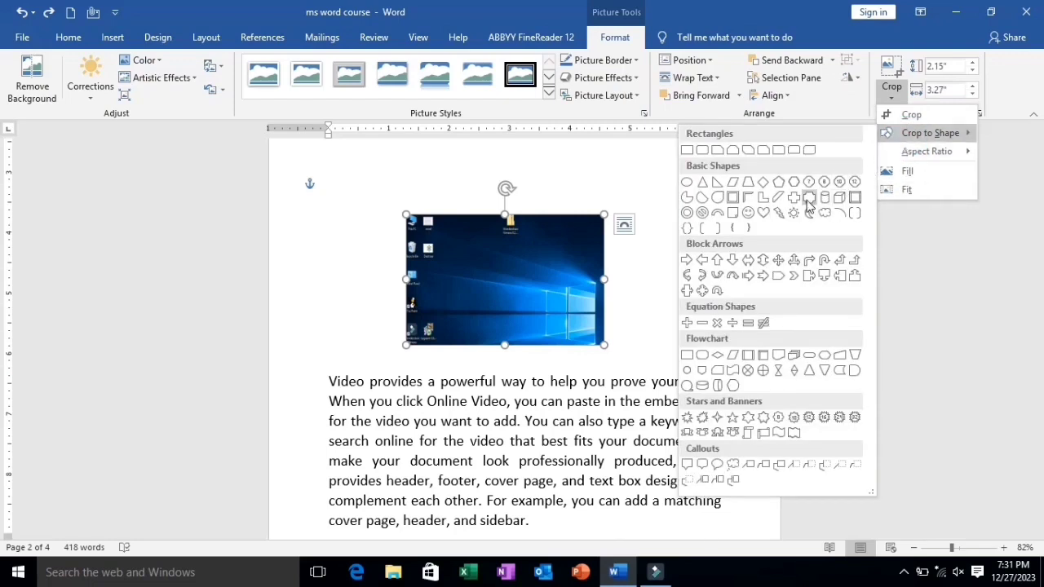
left_click(749, 217)
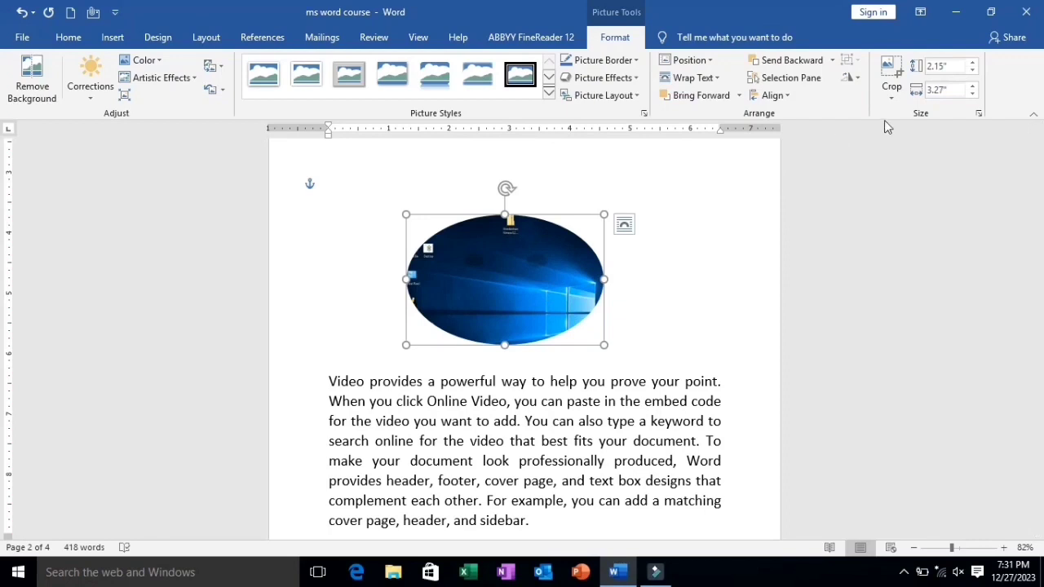
Crop the desktop picture to the cross (plus) shape from the basic shapes
left_click(892, 94)
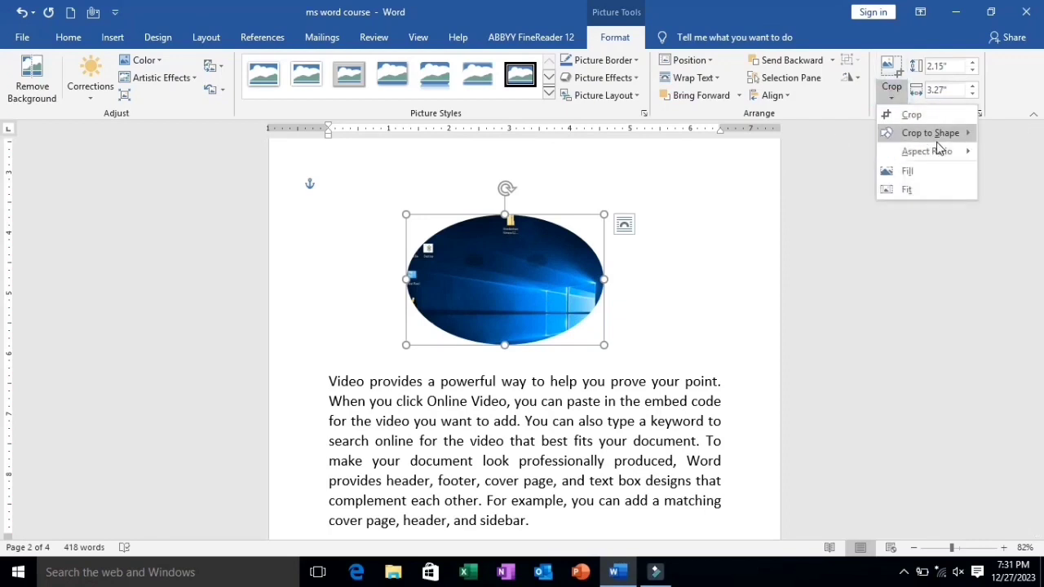
left_click(938, 143)
mouse_move(927, 140)
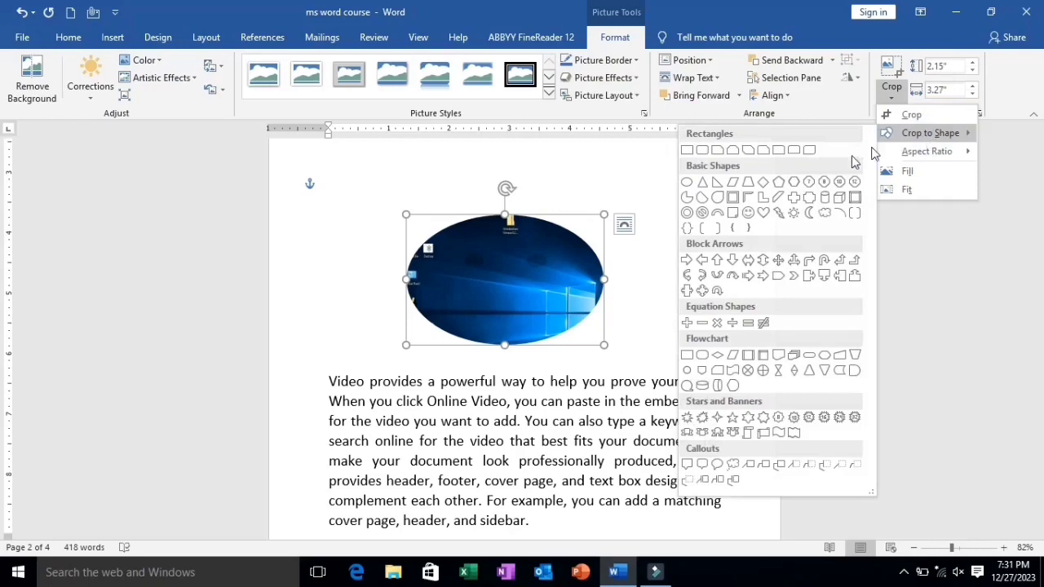
left_click(794, 198)
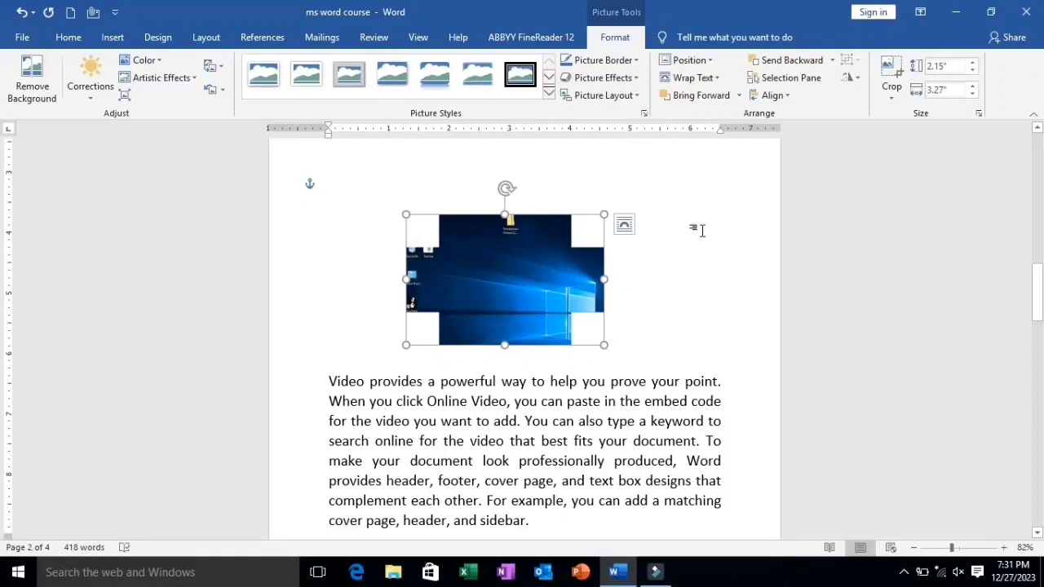
Try cropping the cross-shaped picture to the 4:5 portrait aspect ratio, and revert that crop
left_click(892, 99)
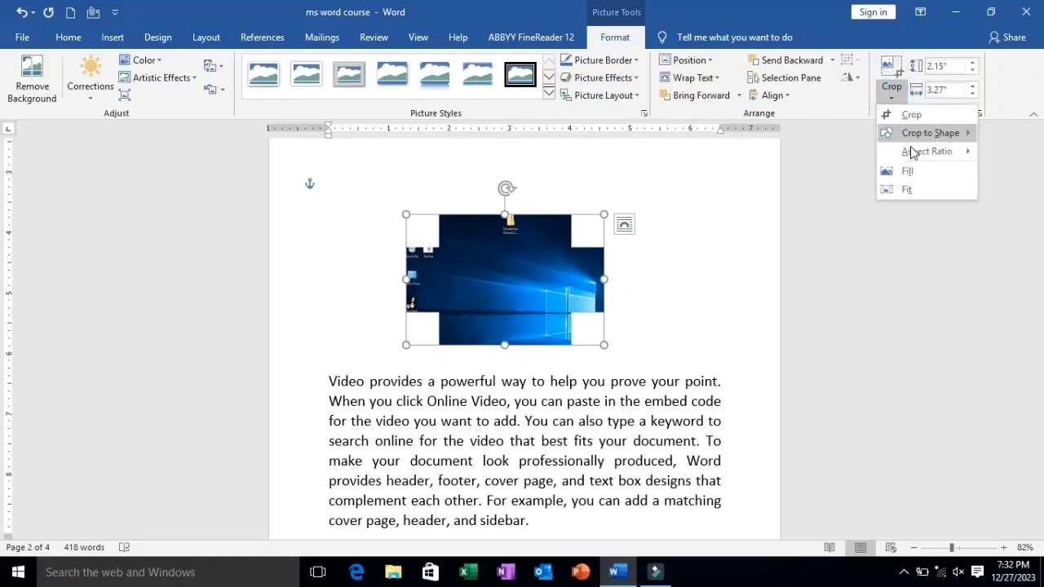
mouse_move(913, 153)
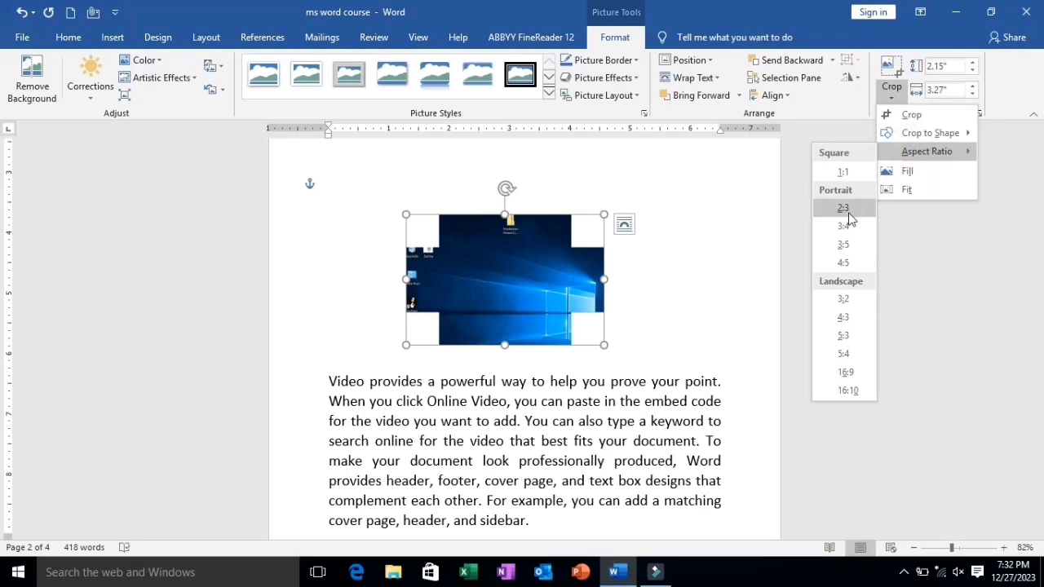
left_click(844, 262)
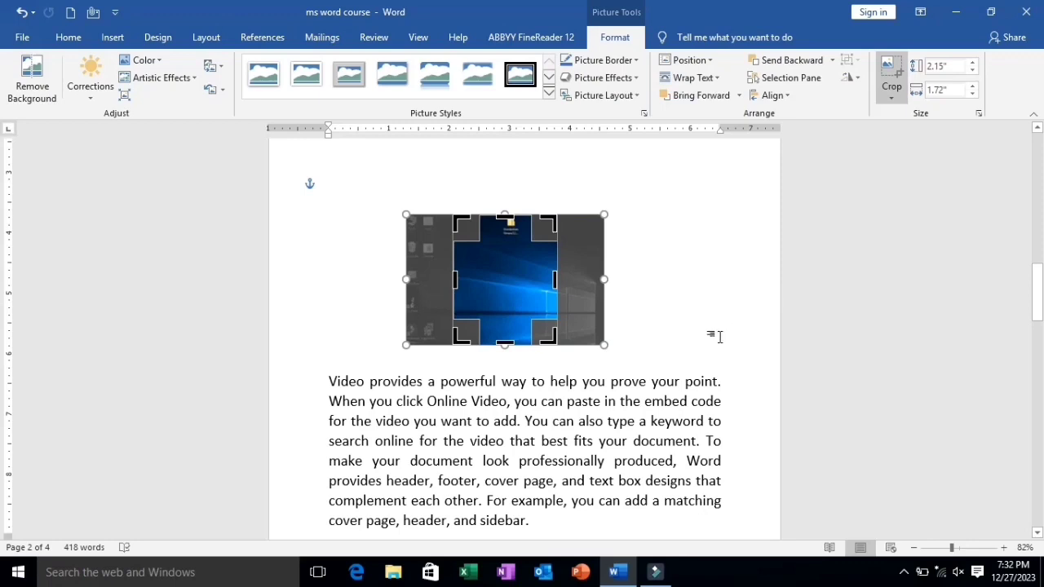
key("Escape")
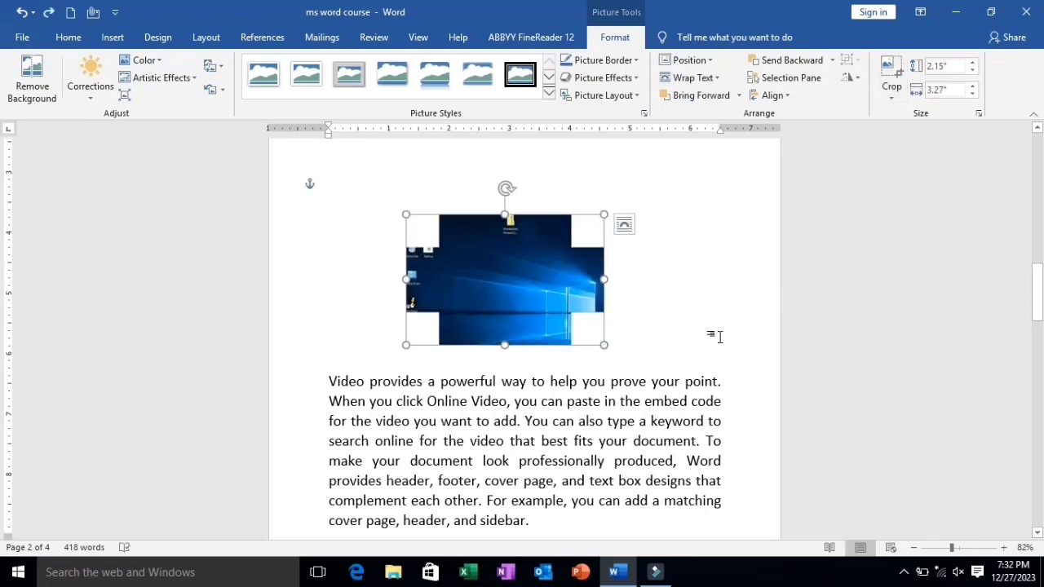